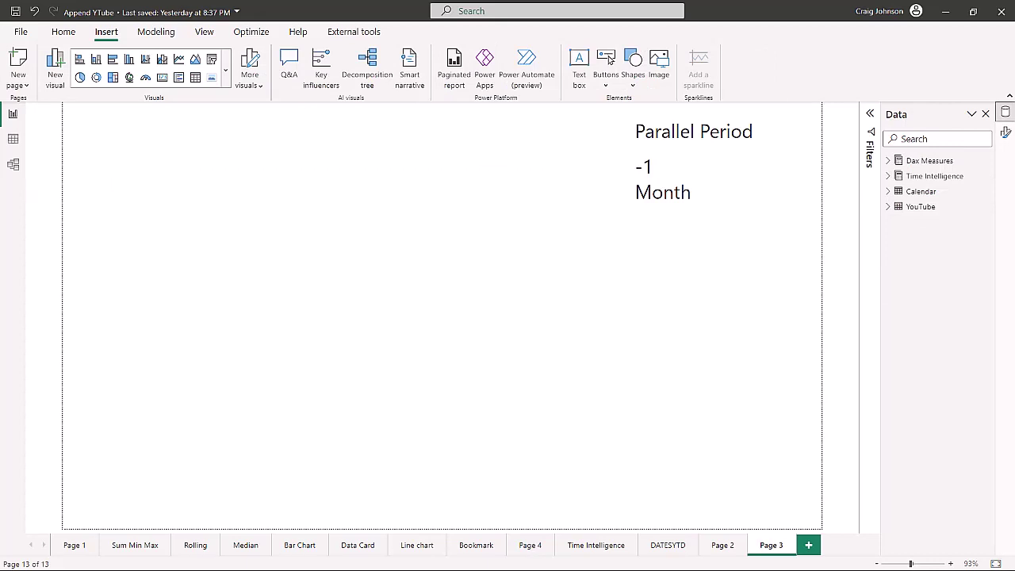
# Examine the YouTube table's rows and columns in the data view, and return to the report page.
pyautogui.click(13, 141)
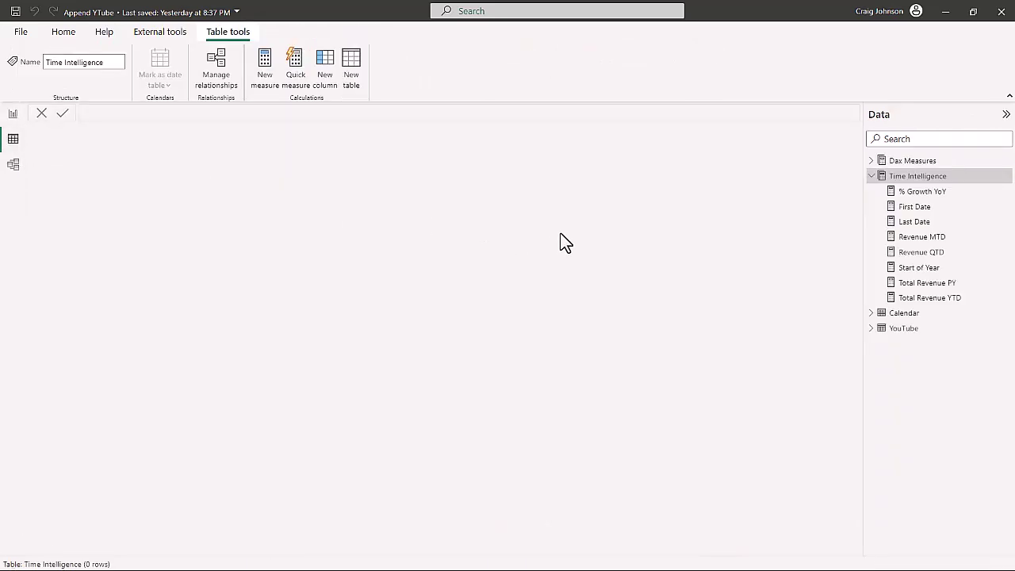
pyautogui.click(872, 328)
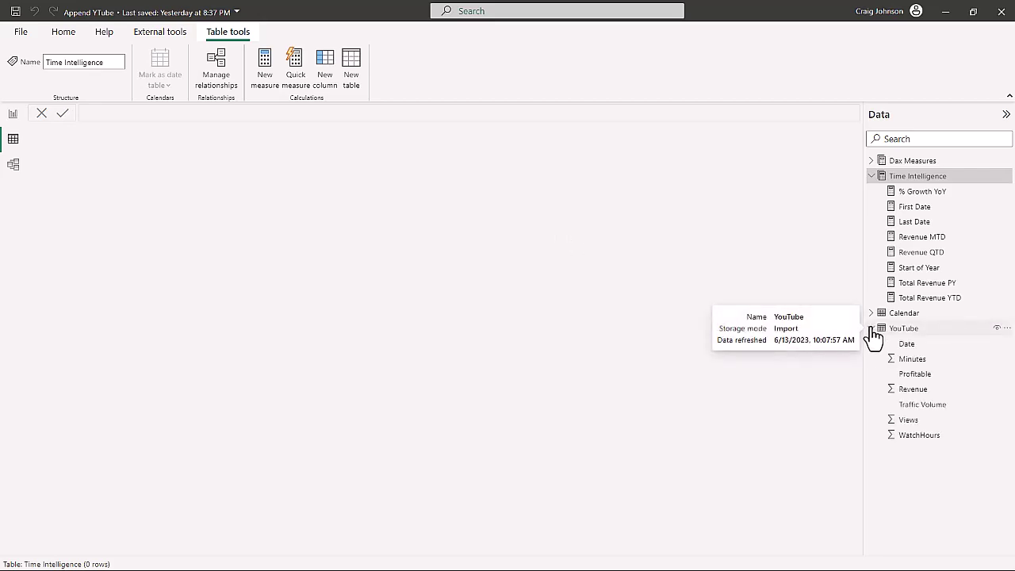
pyautogui.click(912, 330)
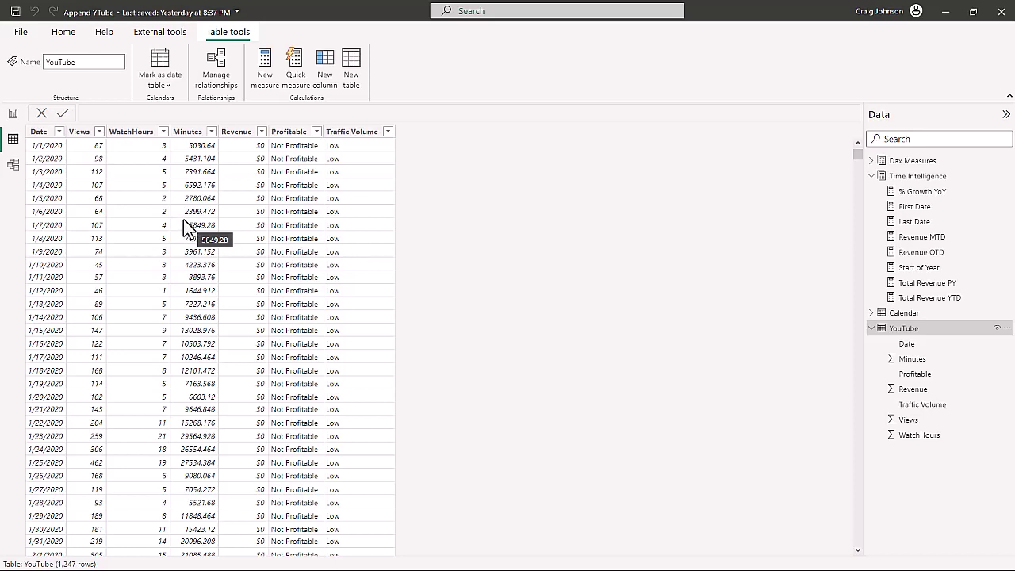
pyautogui.click(14, 116)
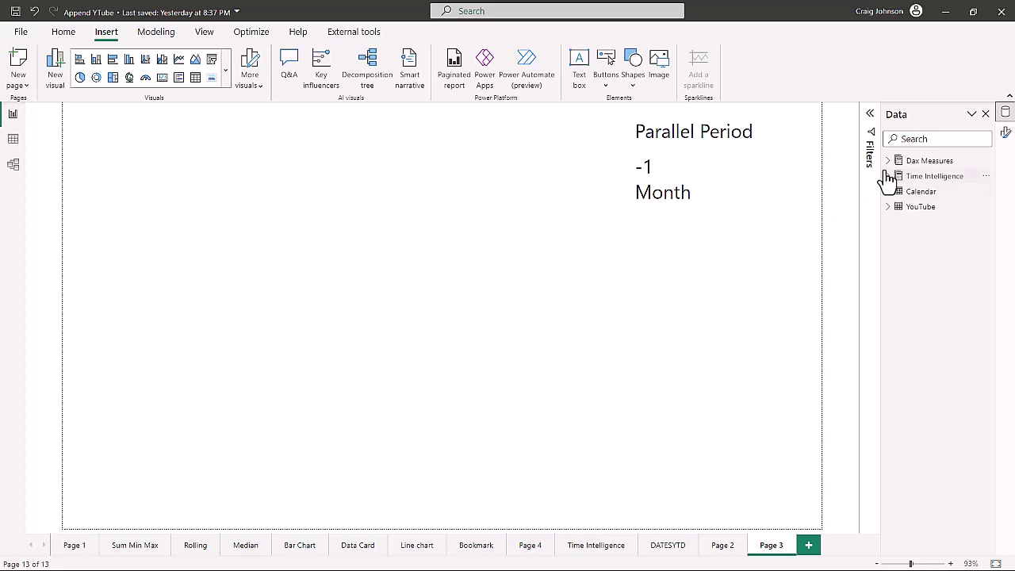
# Create a new measure named Views Last Month in the Time Intelligence table.
pyautogui.click(985, 177)
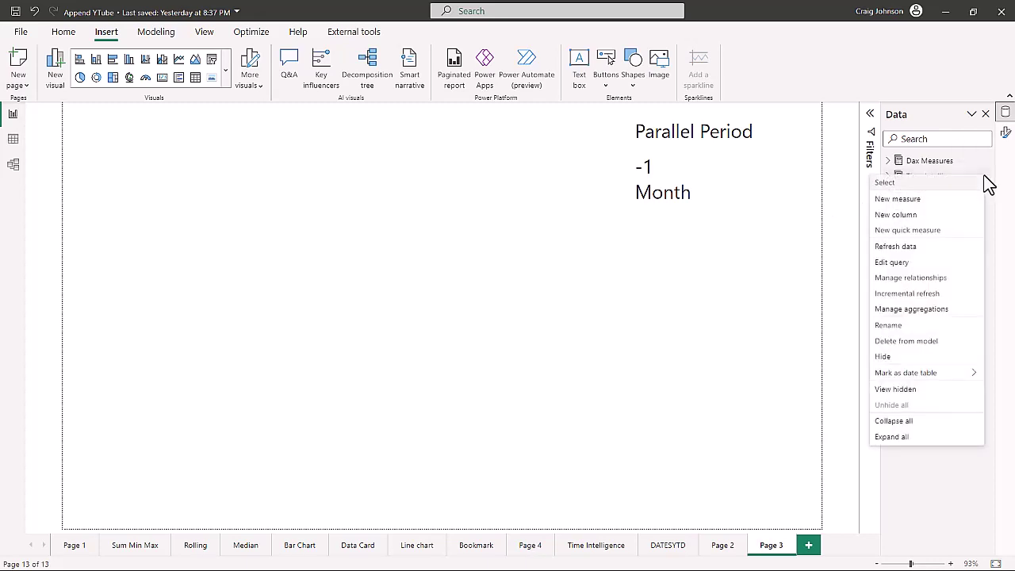
pyautogui.click(913, 199)
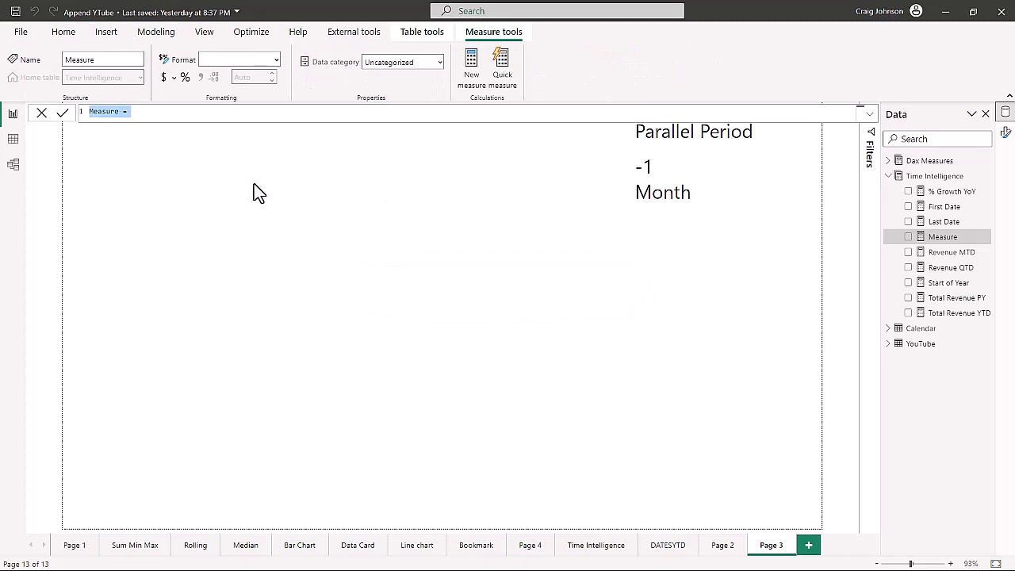
pyautogui.write('Views La')
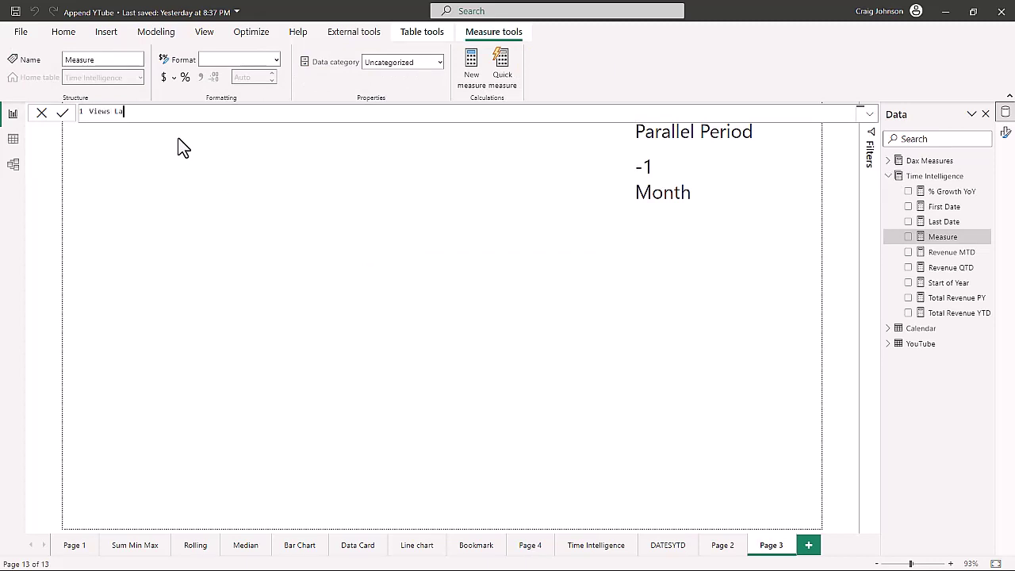
pyautogui.write('st Month =')
pyautogui.press('Return')
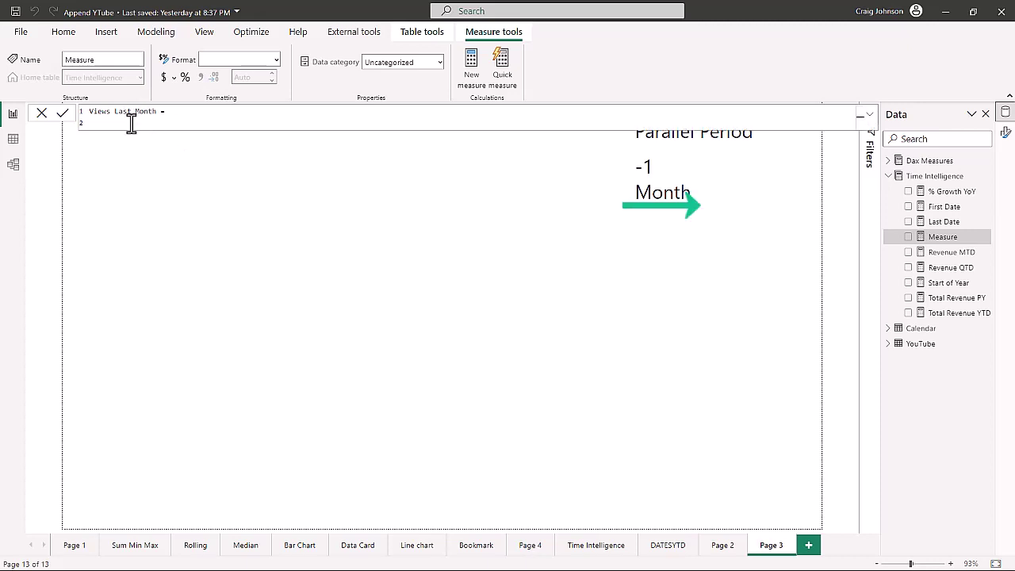
# Start the measure's formula with CALCULATE, using [Total Views] as its expression.
pyautogui.write('CALCULATE(')
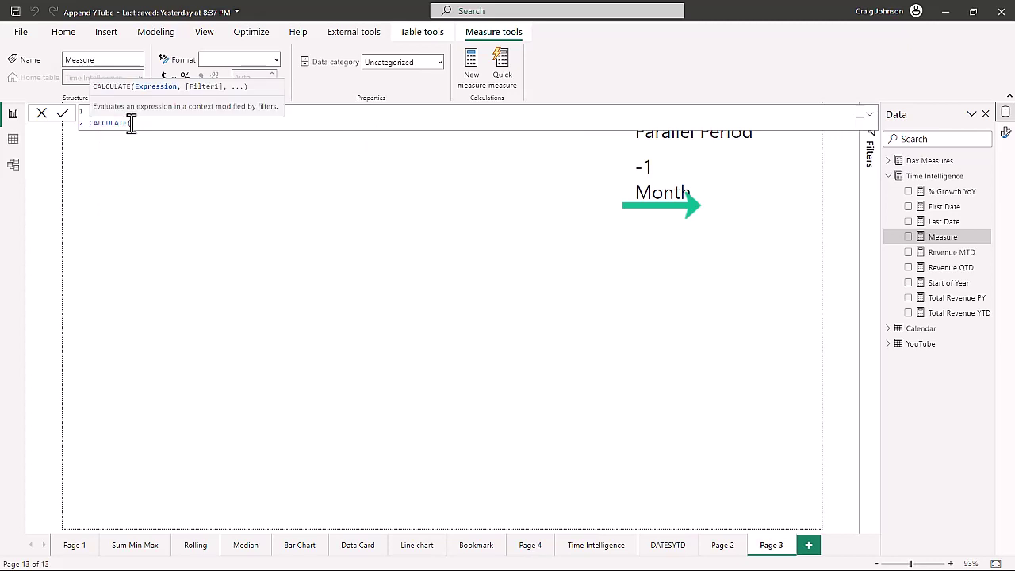
pyautogui.hotkey('shift', 'Return')
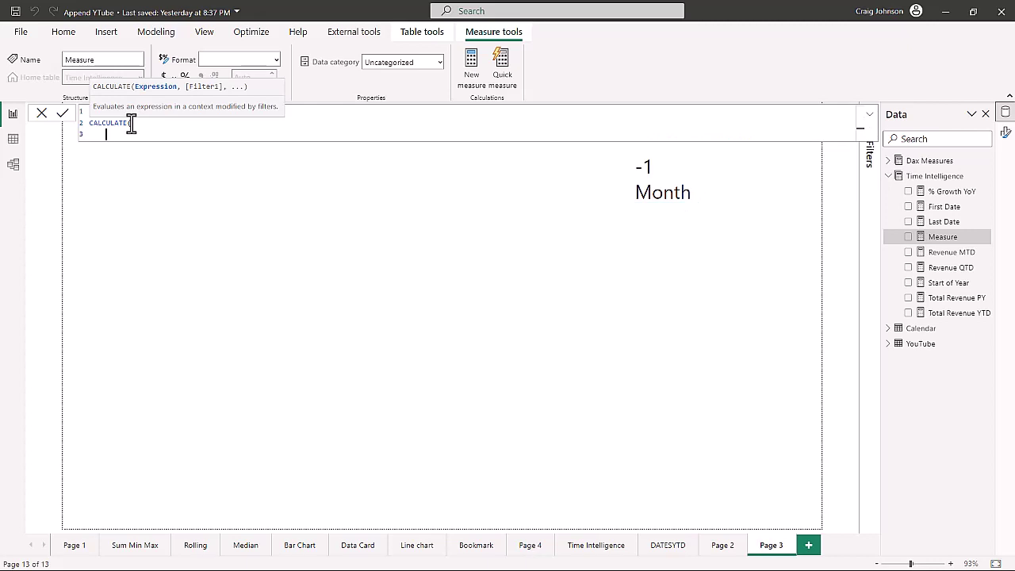
pyautogui.write('tot')
pyautogui.press('Down')
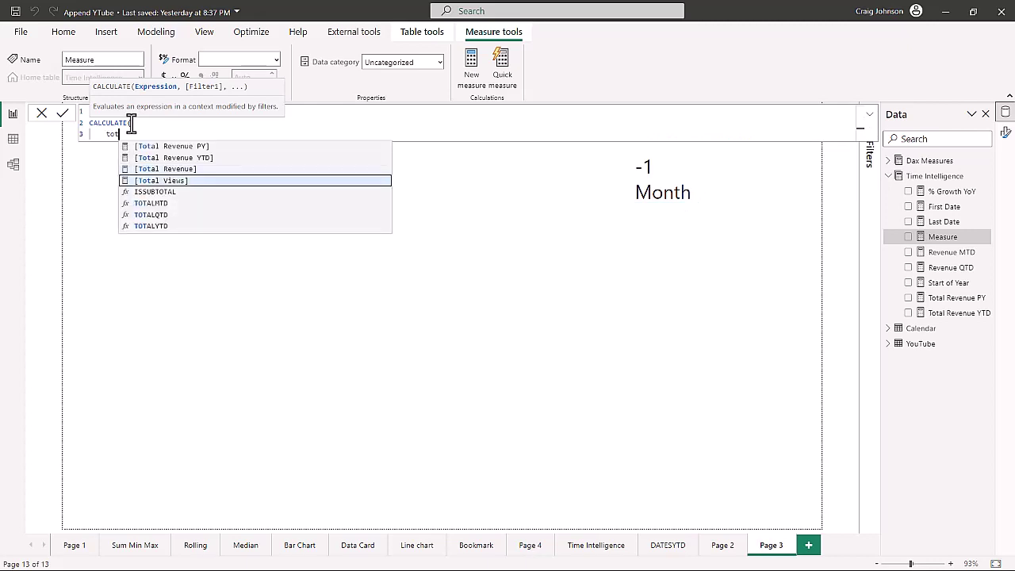
pyautogui.press('Tab')
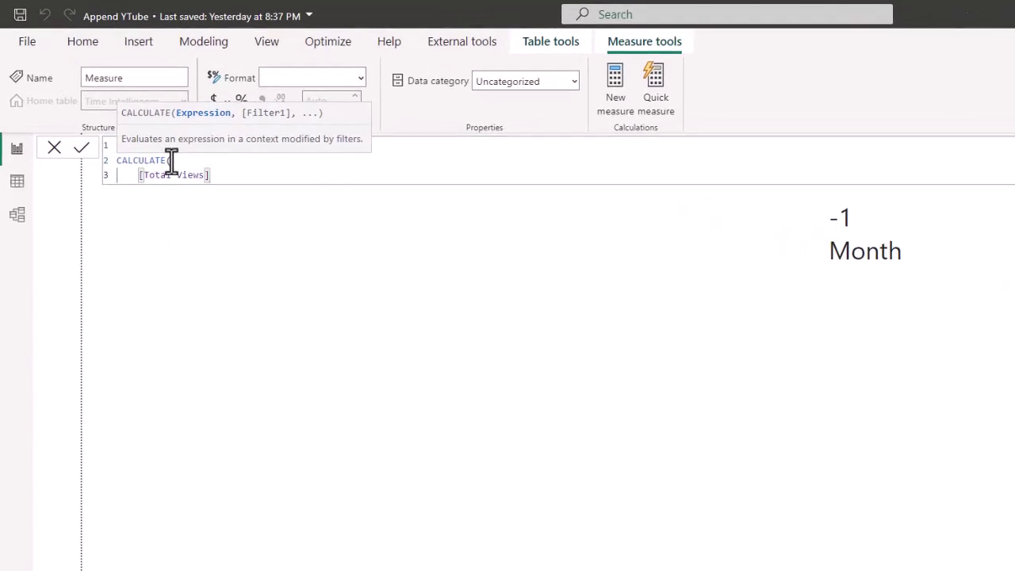
pyautogui.write(',')
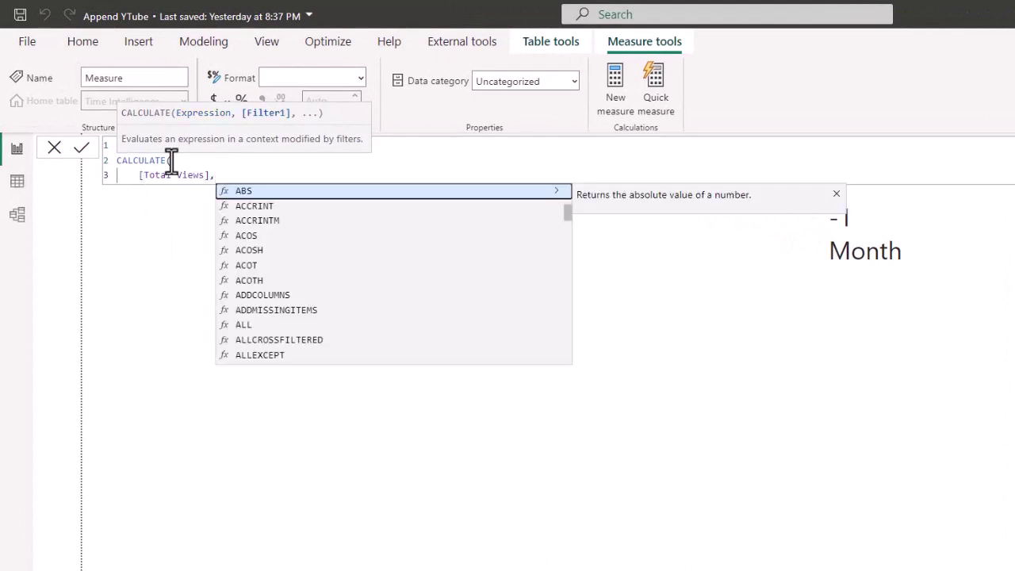
# Add PARALLELPERIOD as the CALCULATE filter on a new line, with 'Calendar'[Date] as its dates argument.
pyautogui.hotkey('shift', 'Return')
pyautogui.write('par')
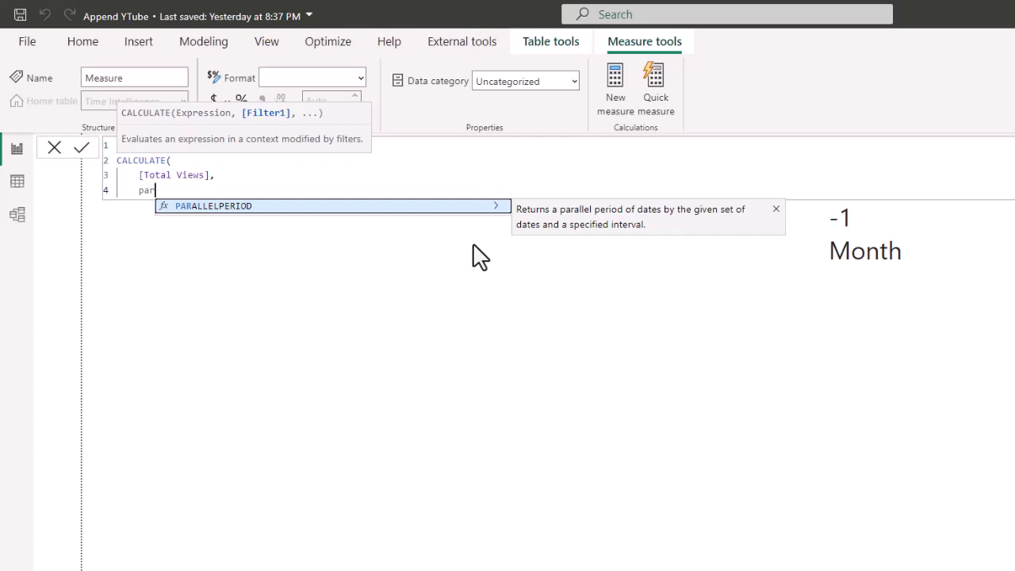
pyautogui.press('Tab')
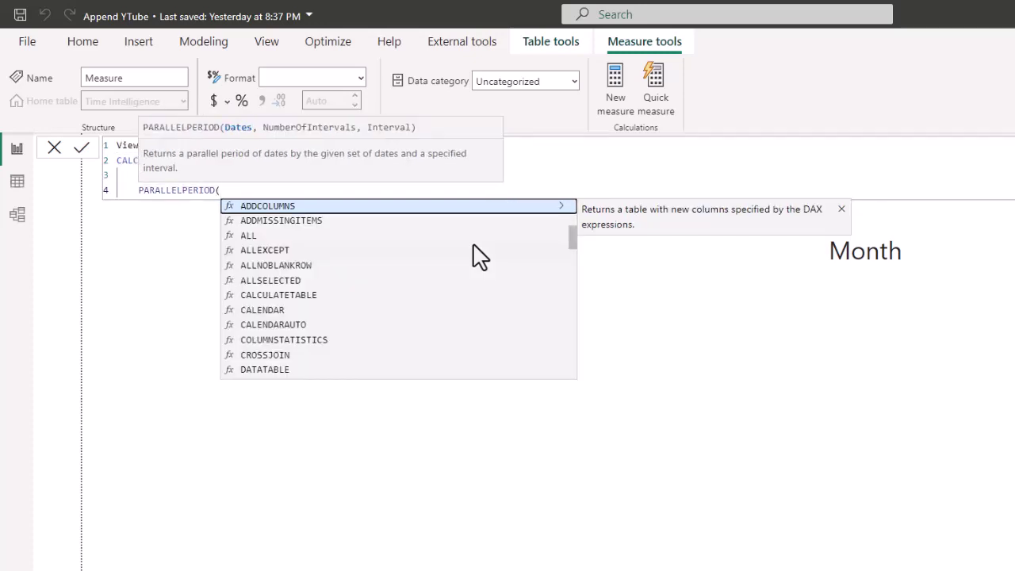
pyautogui.hotkey('shift', 'Return')
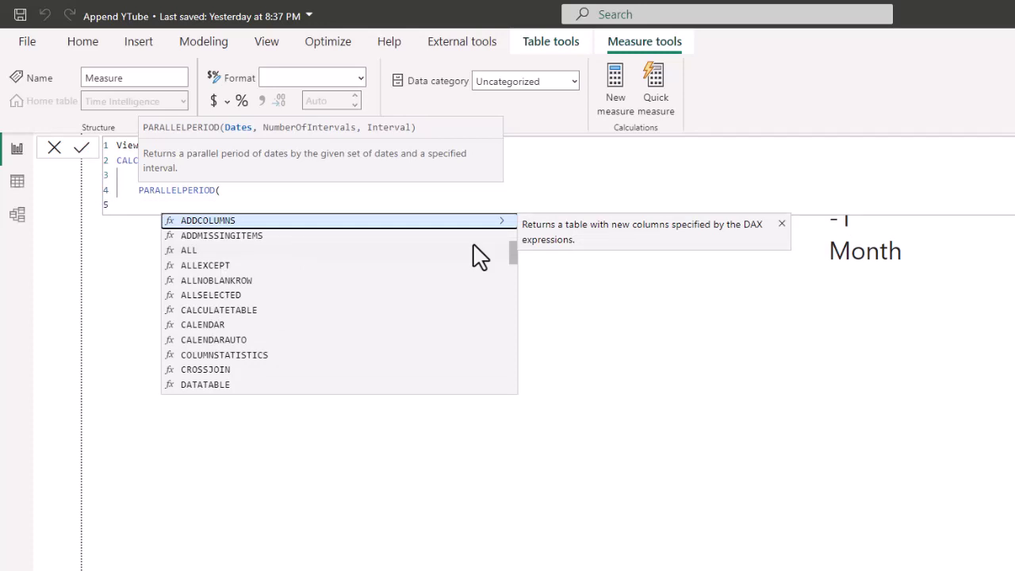
pyautogui.write('calend')
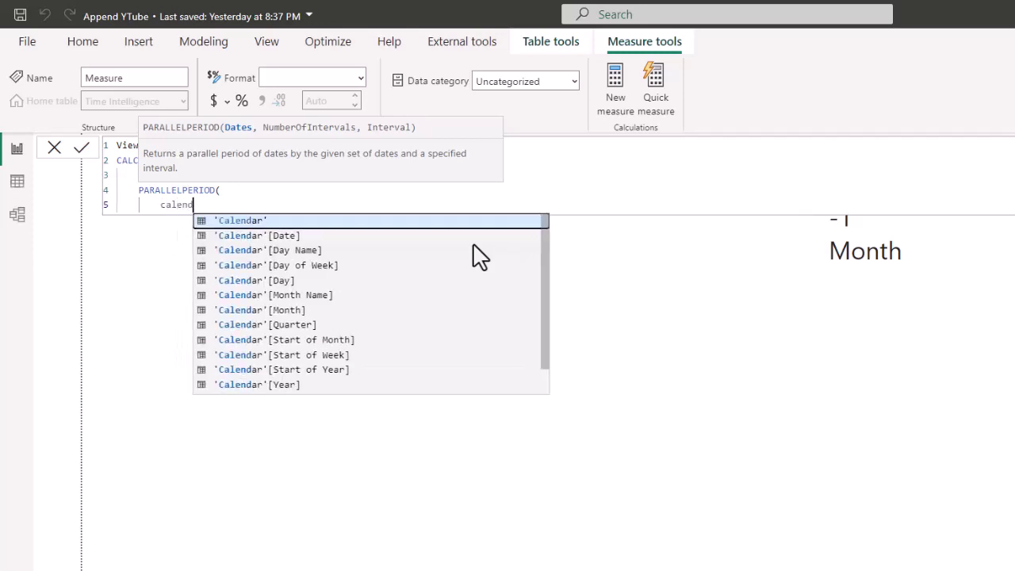
pyautogui.press('Down')
pyautogui.press('Tab')
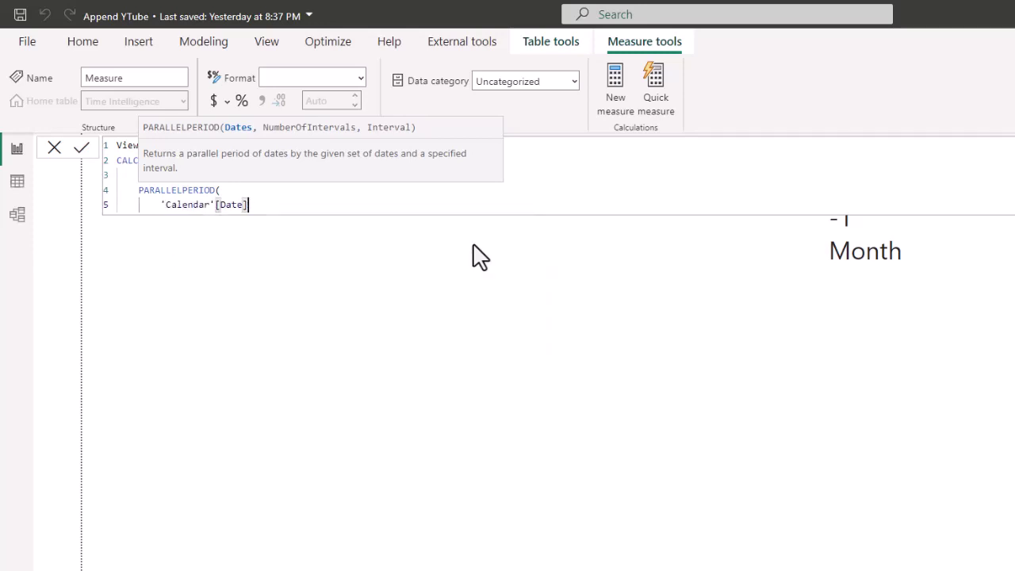
# Set the PARALLELPERIOD number of intervals to -1 and the interval to MONTH, each on its own line.
pyautogui.write(',')
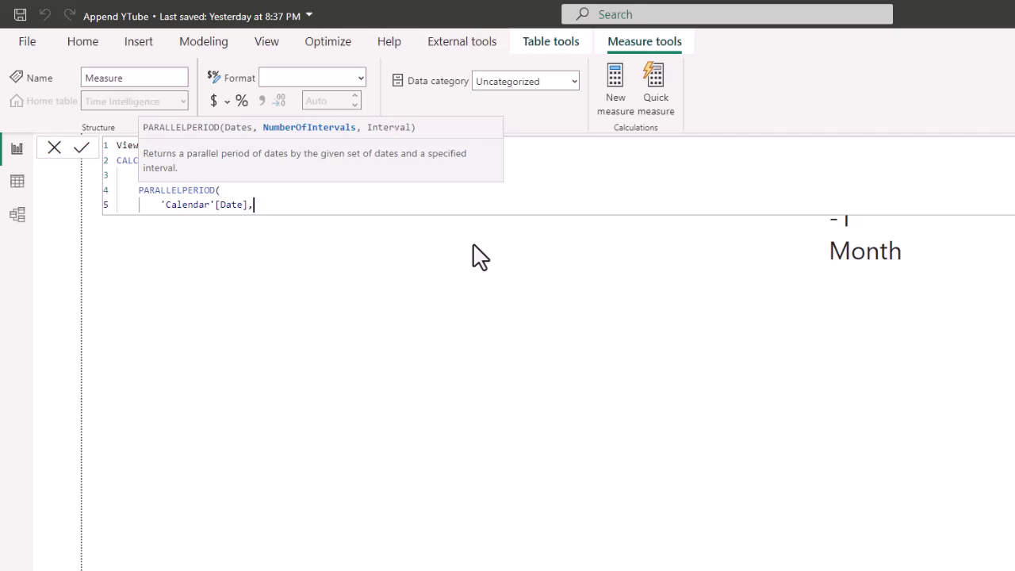
pyautogui.press('Return')
pyautogui.write('-1')
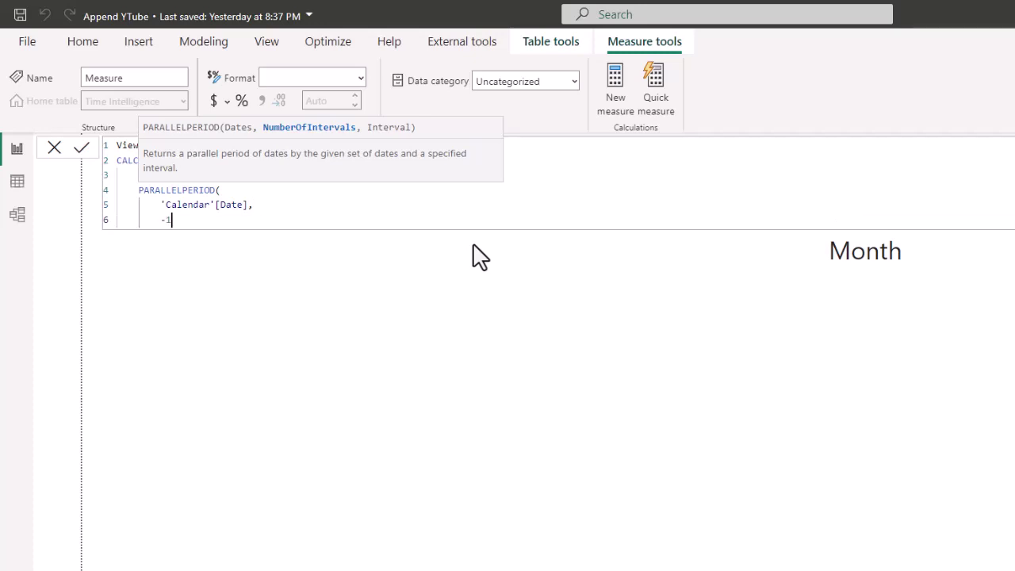
pyautogui.write(',')
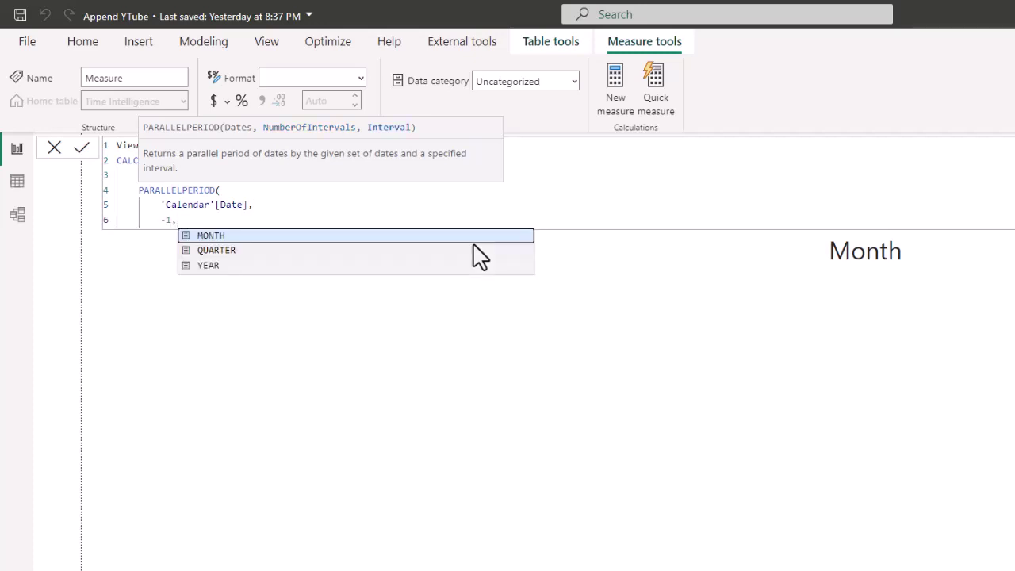
pyautogui.hotkey('shift', 'Return')
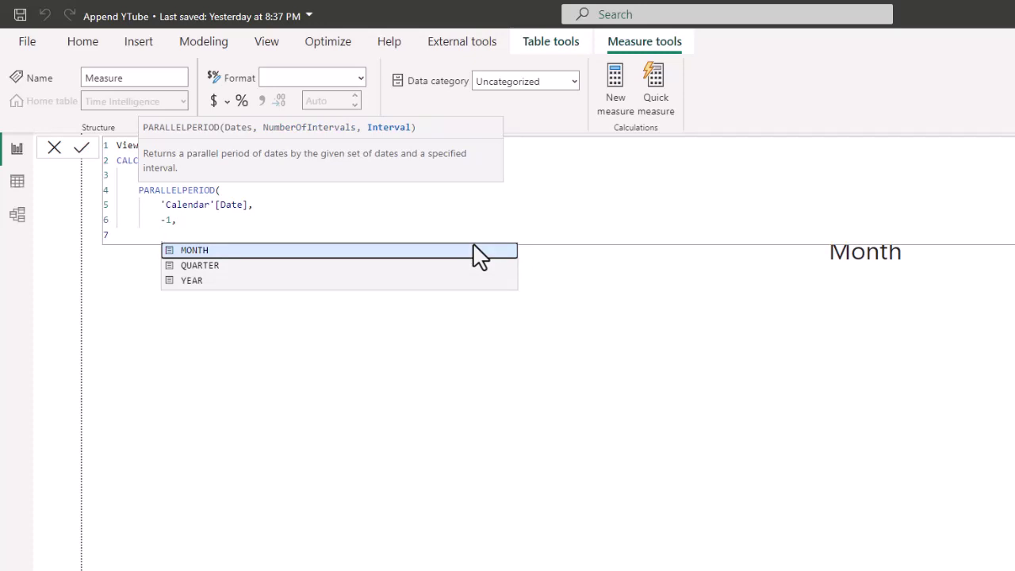
pyautogui.write('mon')
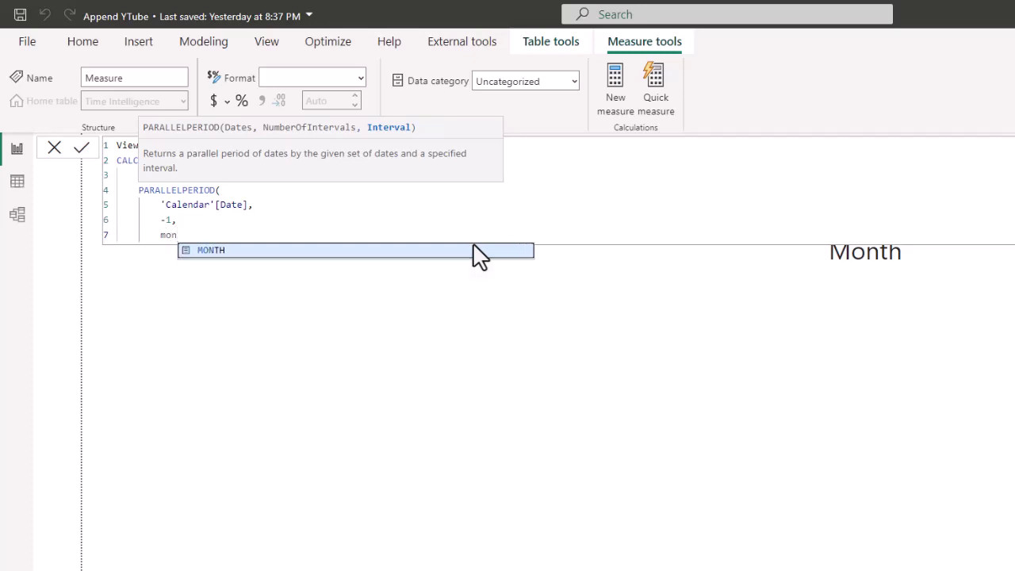
pyautogui.press('Tab')
pyautogui.press('Return')
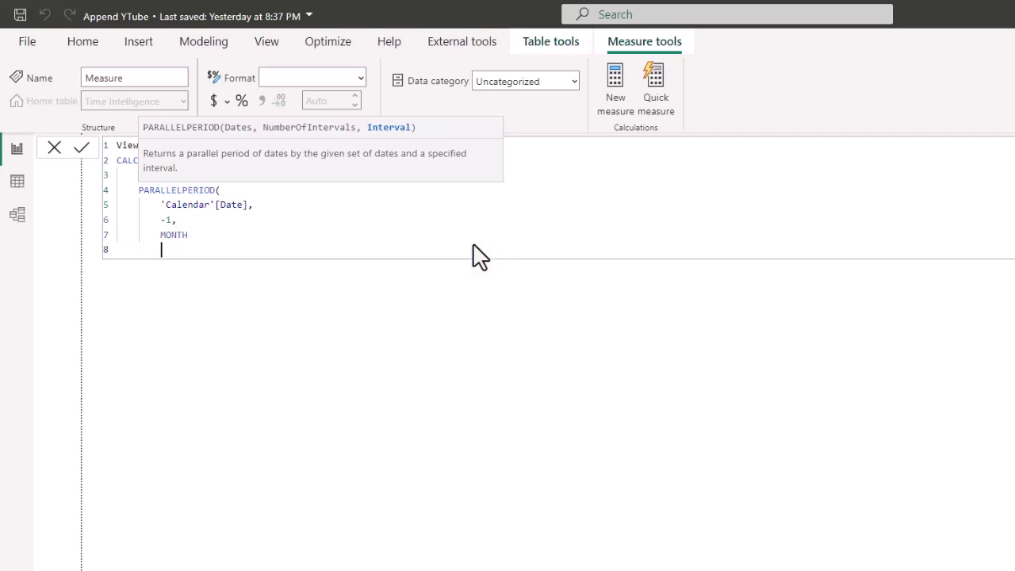
# Close the PARALLELPERIOD and CALCULATE parentheses on separate lines and commit the Views Last Month measure.
pyautogui.write(')')
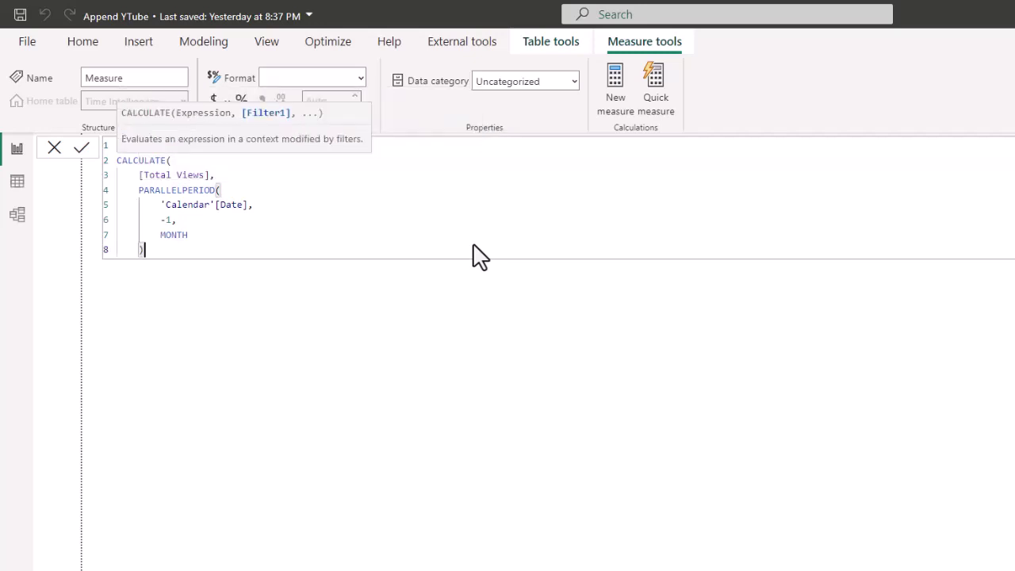
pyautogui.press('Return')
pyautogui.press('BackSpace')
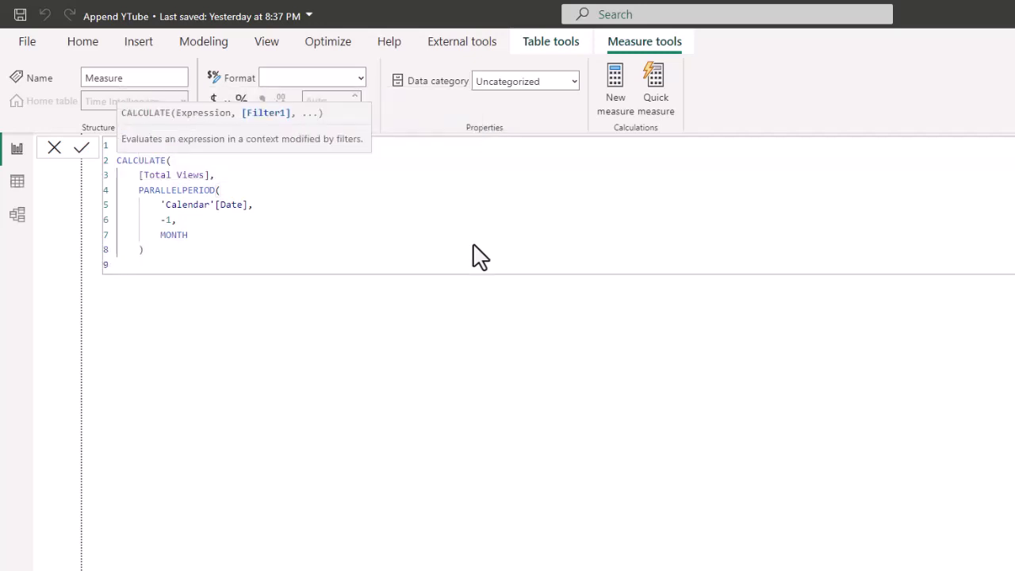
pyautogui.write(')')
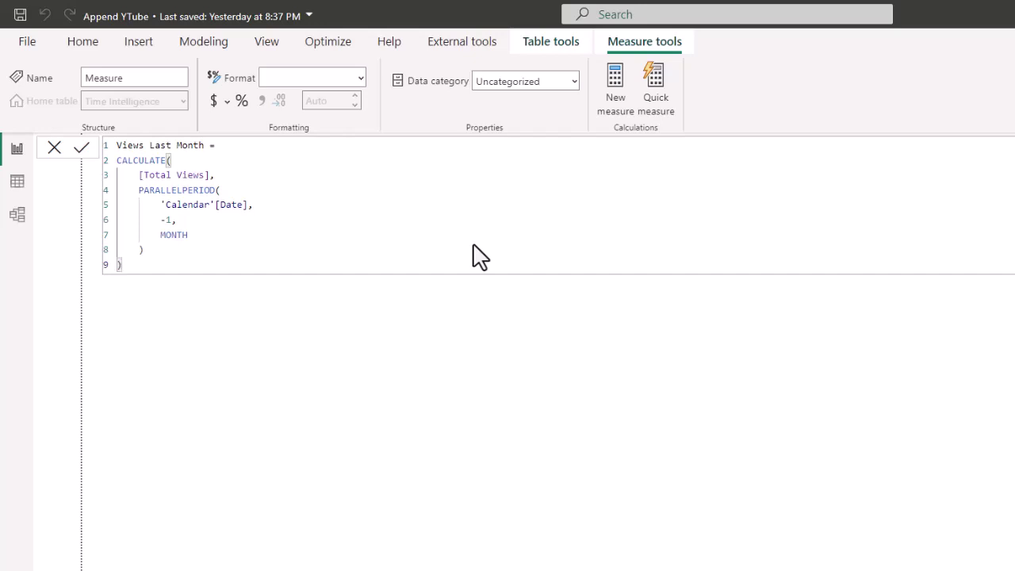
pyautogui.press('Return')
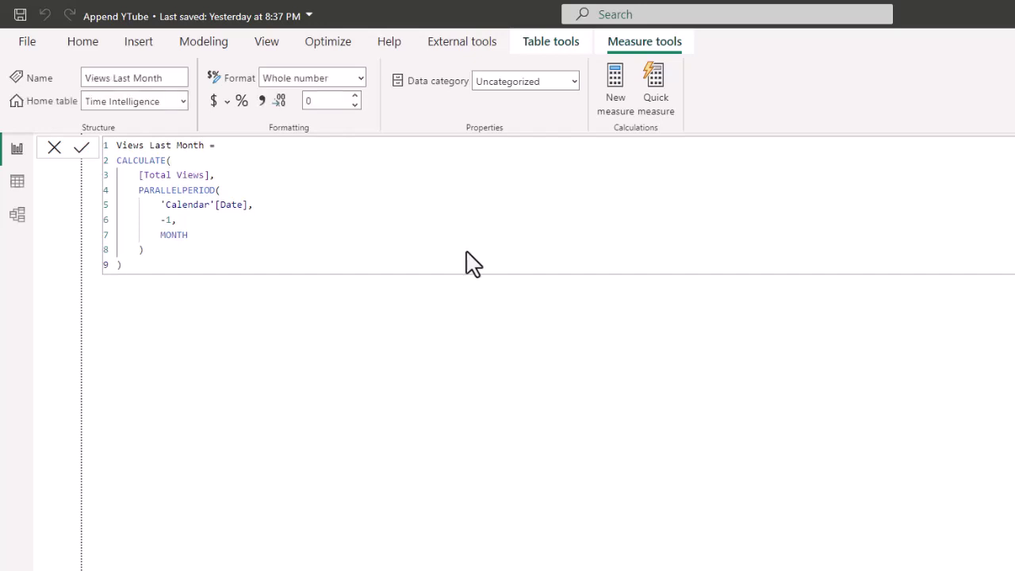
pyautogui.click(152, 341)
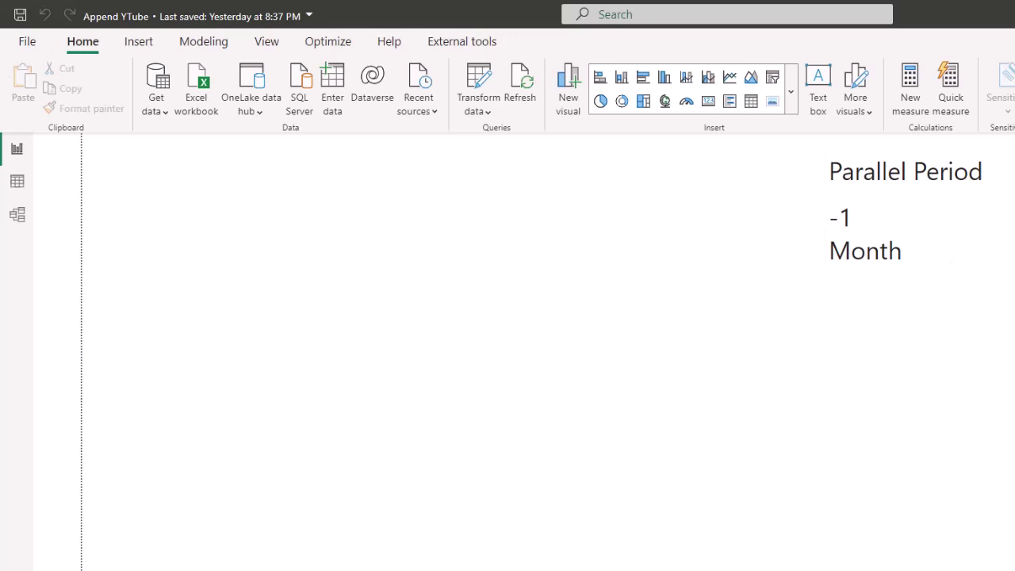
# Create another new measure named Views MoM Variance, with its formula starting on a second line.
pyautogui.click(910, 87)
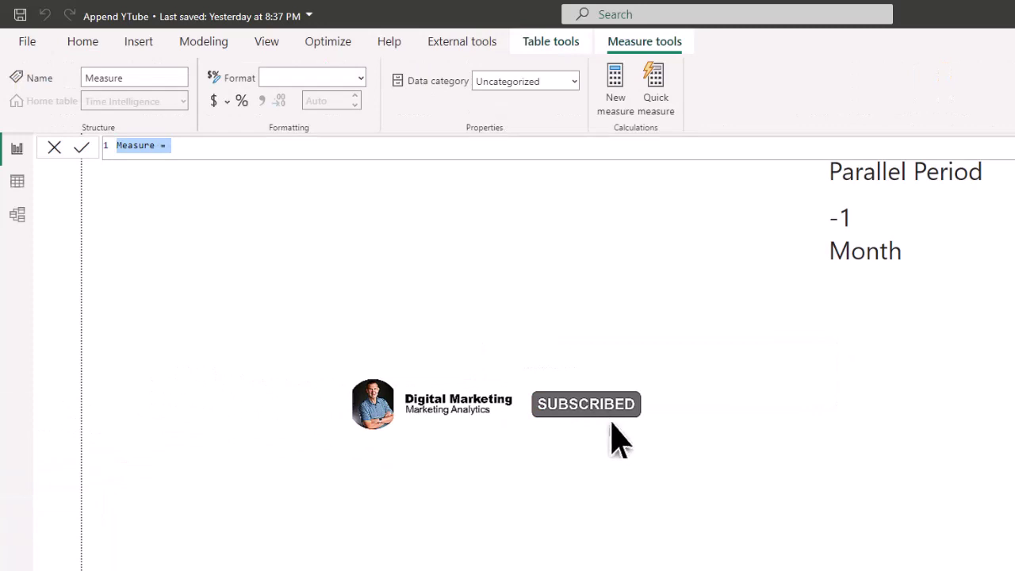
pyautogui.write('Vi')
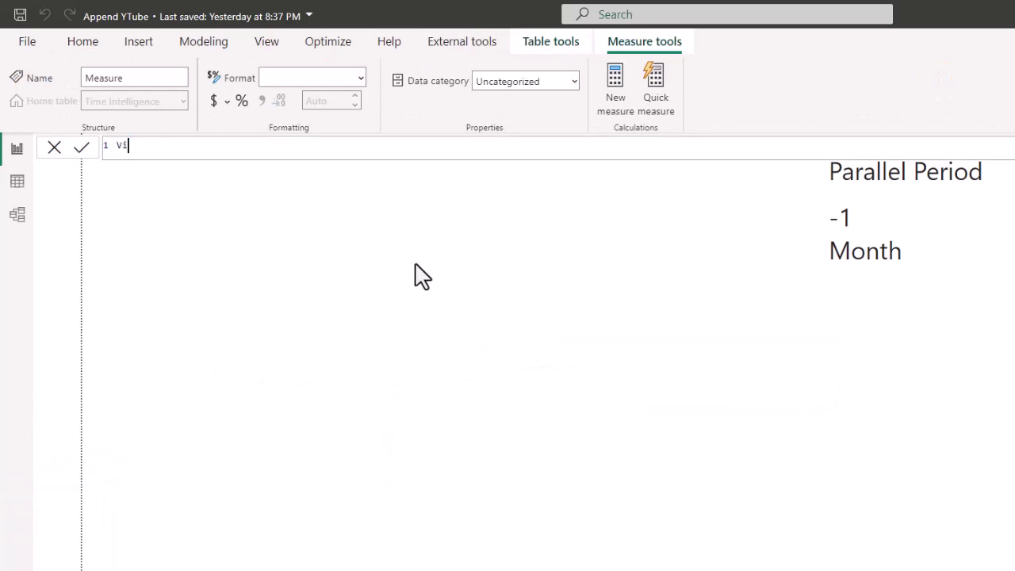
pyautogui.write('ews MoM Variance =')
pyautogui.hotkey('shift', 'Return')
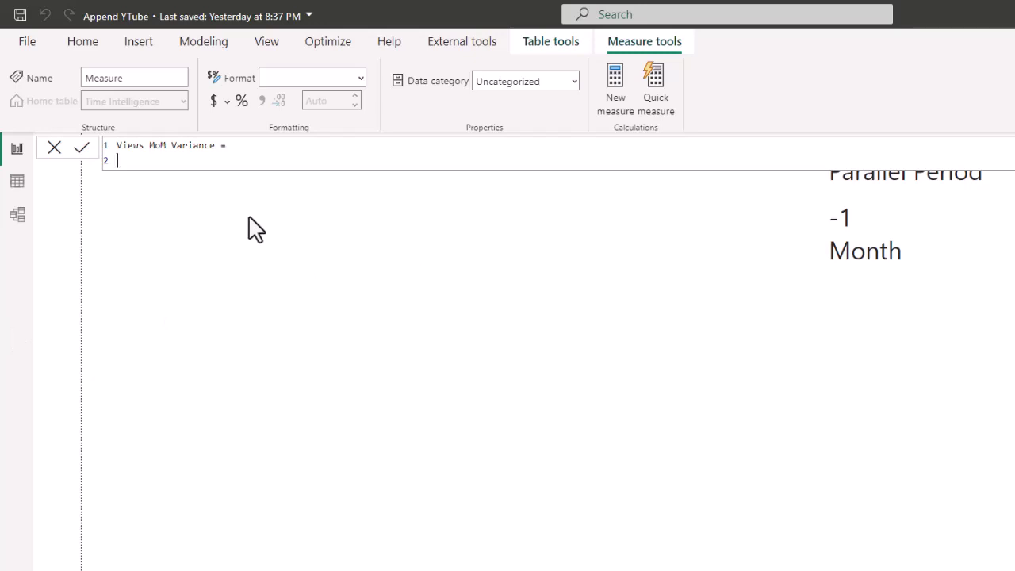
# Write the Views MoM Variance formula as [Total Views] - [Views Last Month].
pyautogui.write('tot')
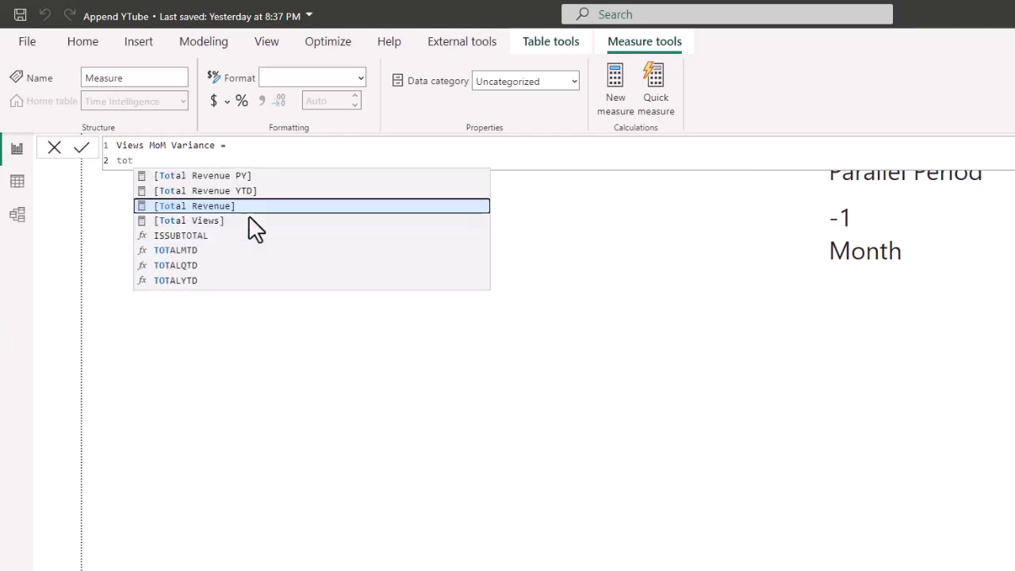
pyautogui.press('Down')
pyautogui.press('Tab')
pyautogui.write('-')
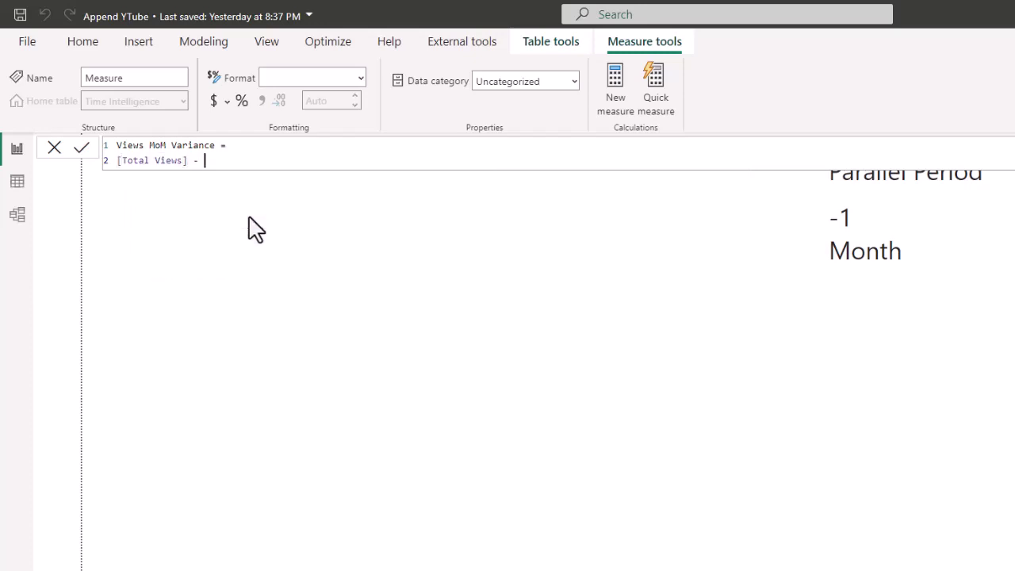
pyautogui.write('tot')
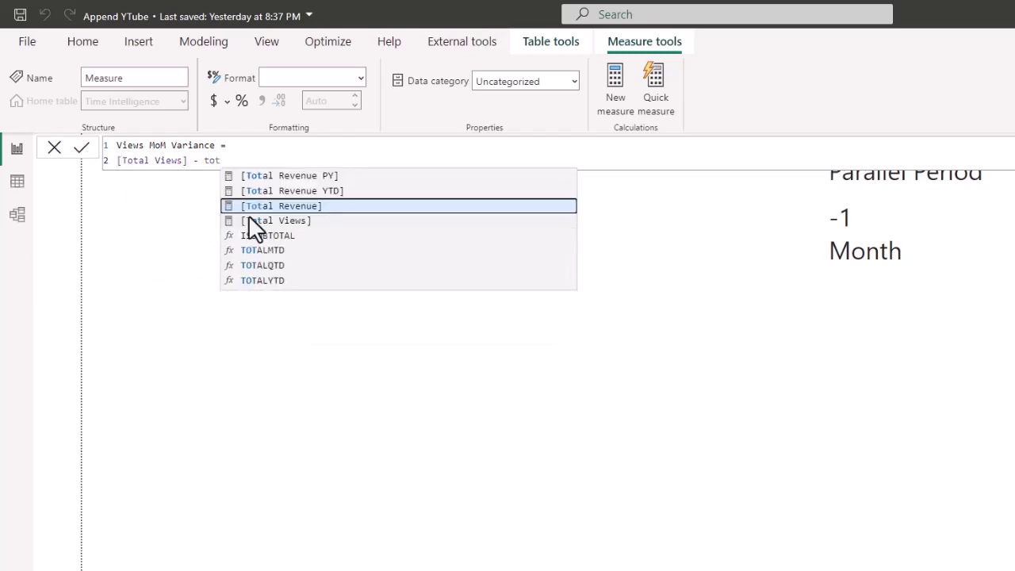
pyautogui.press('Down')
pyautogui.press('BackSpace')
pyautogui.press('BackSpace')
pyautogui.press('BackSpace')
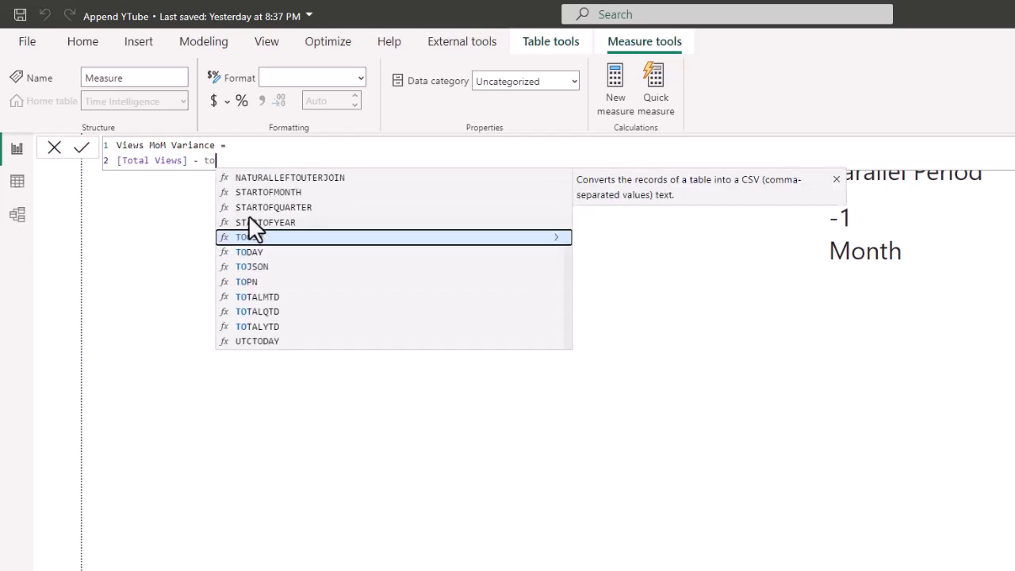
pyautogui.write('Views Last Month]')
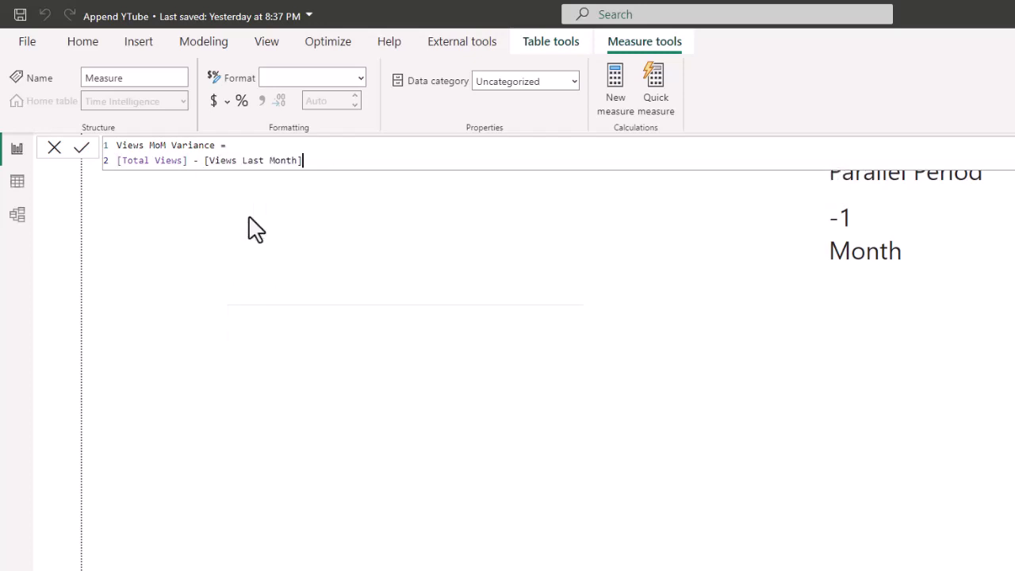
# Commit the Views MoM Variance measure and format it with a thousands separator.
pyautogui.press('Tab')
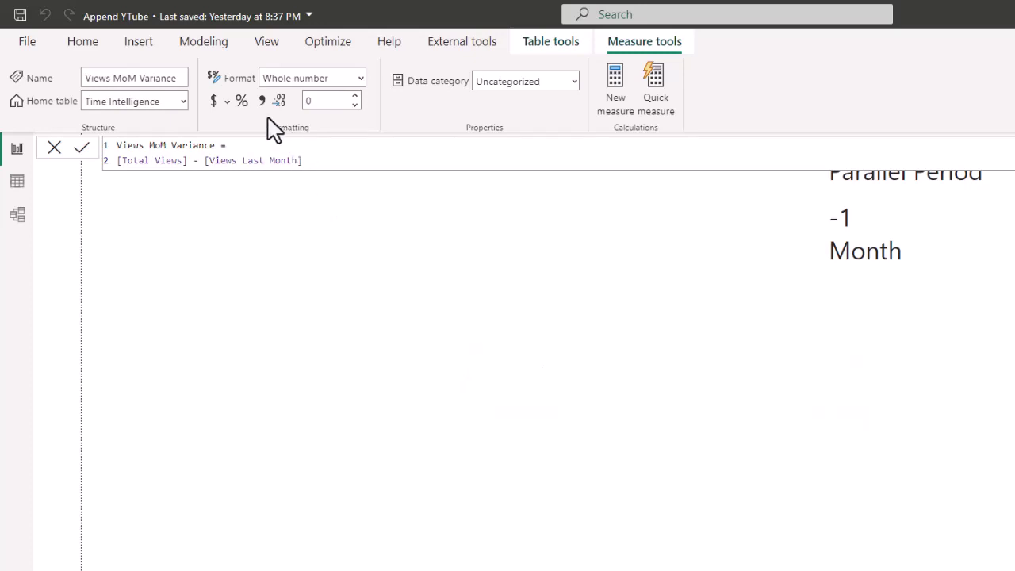
pyautogui.click(261, 100)
pyautogui.click(214, 371)
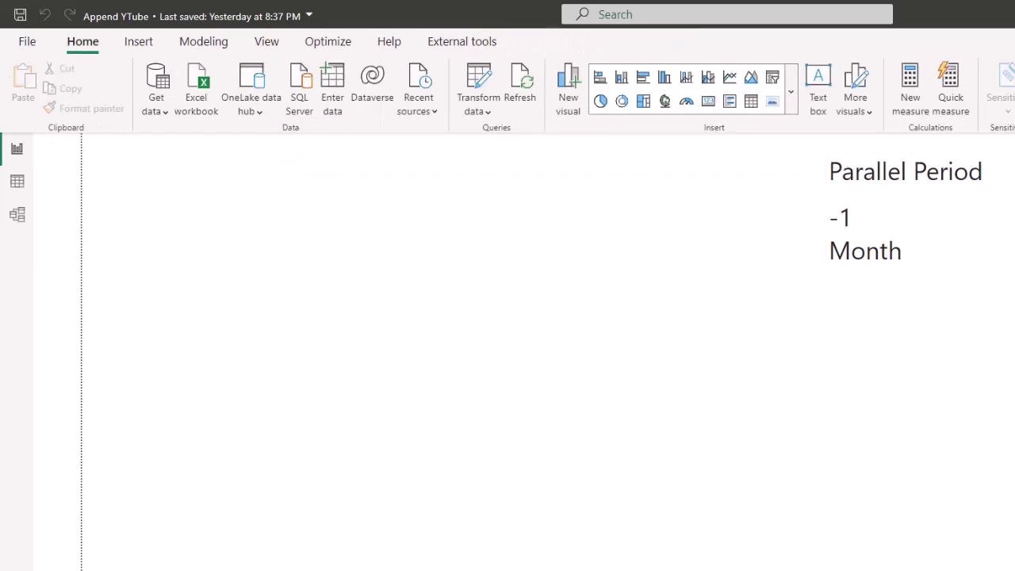
# Create a new measure named Total Views MoM %, with its formula starting on a second line.
pyautogui.hotkey('alt', 'h')
pyautogui.press('n')
pyautogui.press('m')
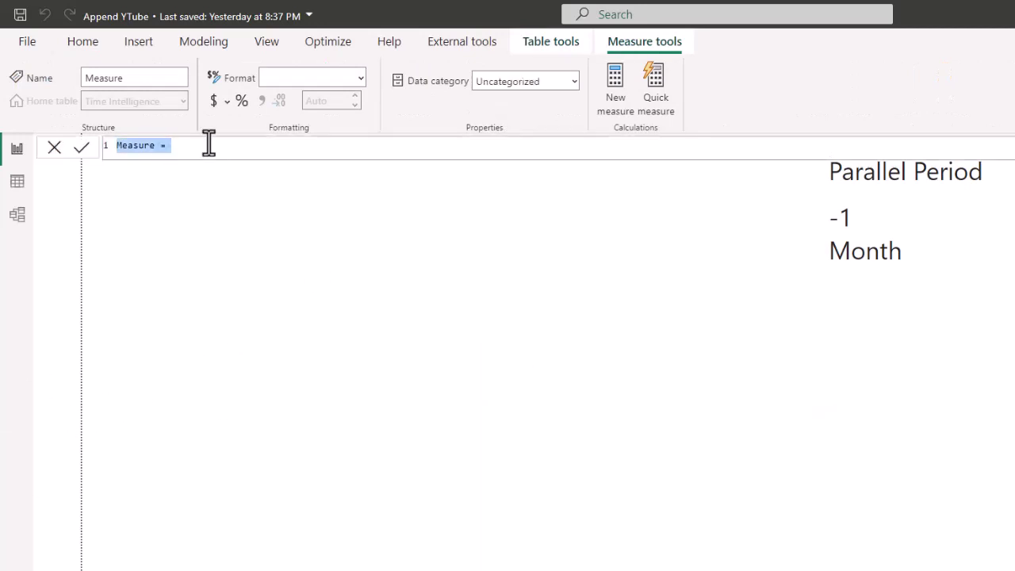
pyautogui.write('Total View')
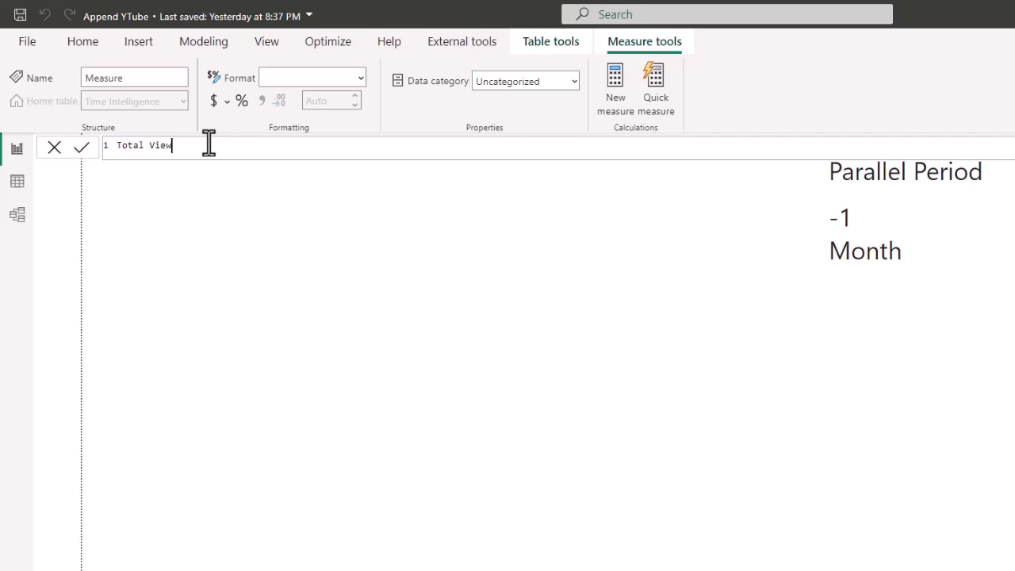
pyautogui.write('s MoM % =')
pyautogui.press('Return')
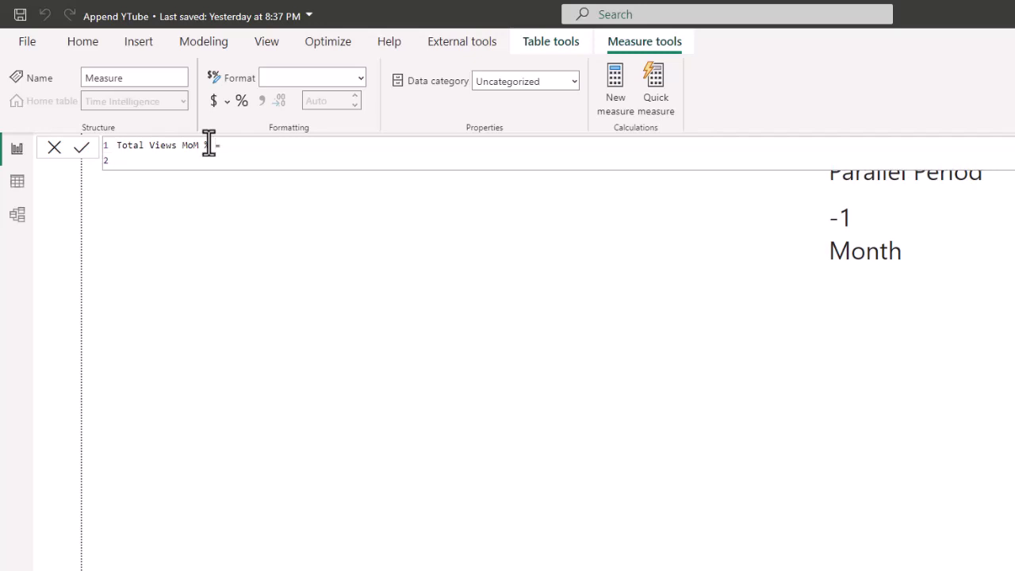
# Start a DIVIDE function with [Views MoM Variance] as its numerator on a new line.
pyautogui.write('div')
pyautogui.press('Tab')
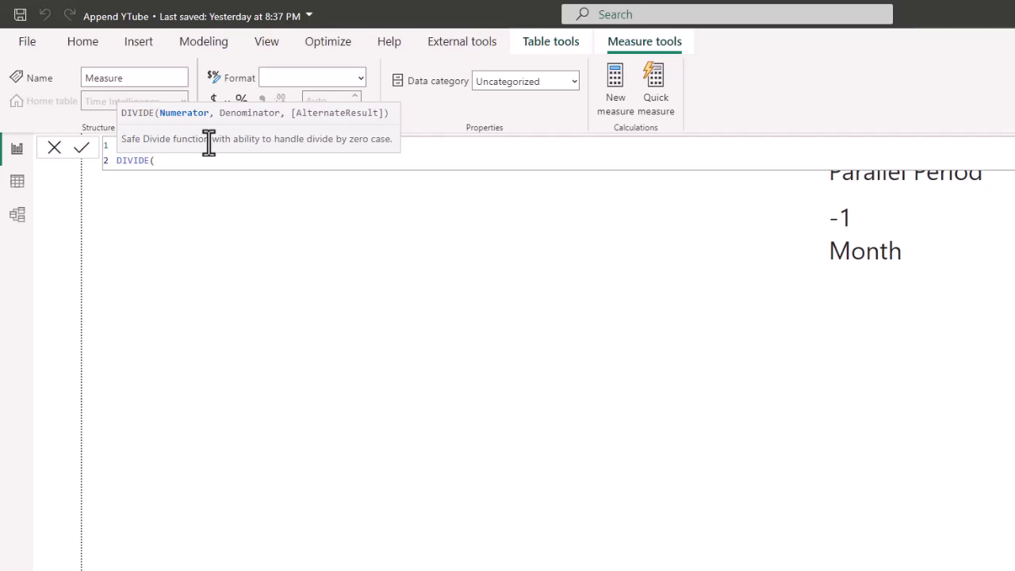
pyautogui.hotkey('shift', 'Return')
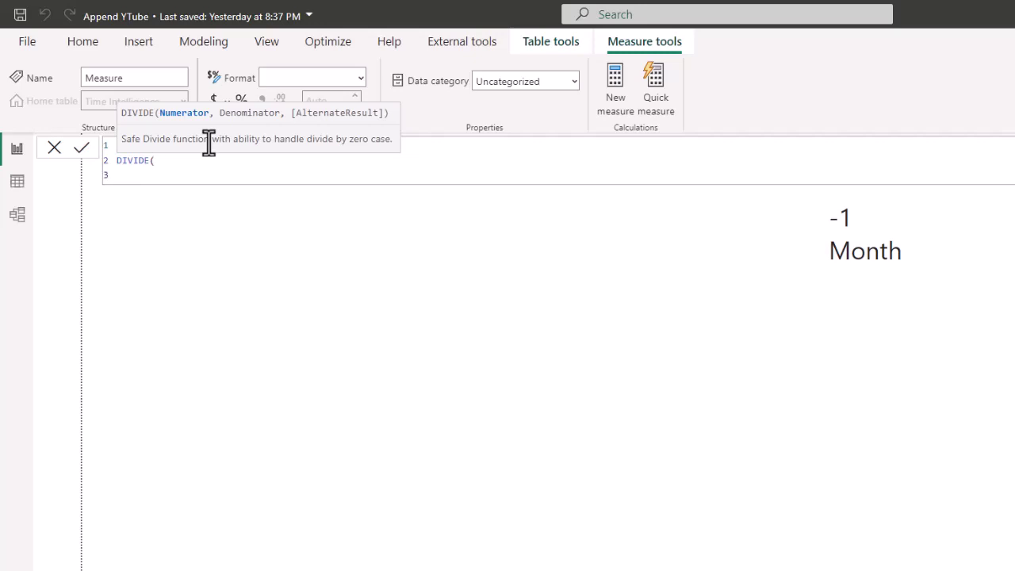
pyautogui.write('view')
pyautogui.press('Down')
pyautogui.press('Tab')
pyautogui.write(', ')
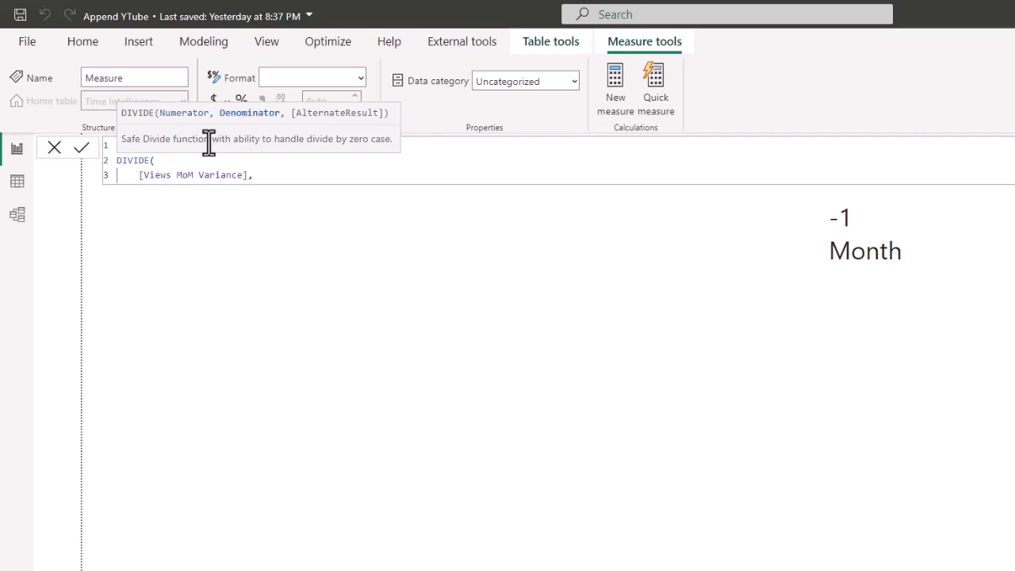
# Set [Views Last Month] as the DIVIDE denominator, close the parenthesis on its own line, and commit the measure.
pyautogui.write('view')
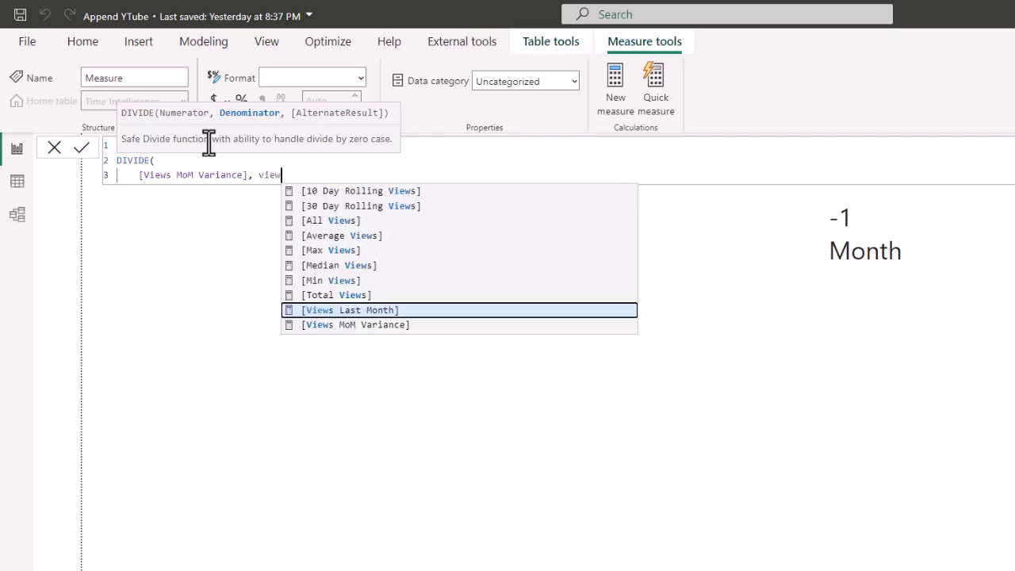
pyautogui.press('Tab')
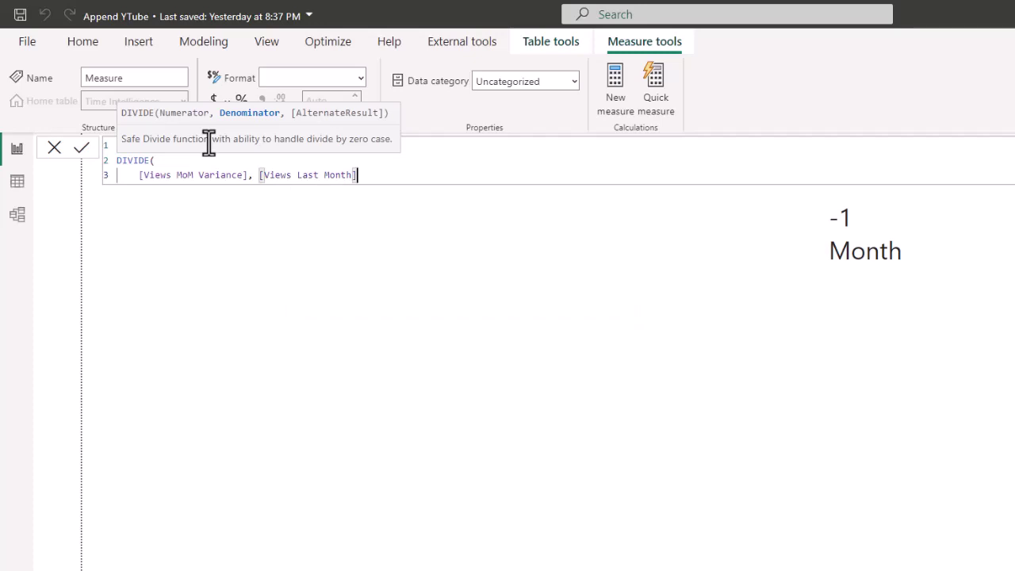
pyautogui.hotkey('shift', 'Return')
pyautogui.press('BackSpace')
pyautogui.write(')')
pyautogui.press('Up')
pyautogui.press('Return')
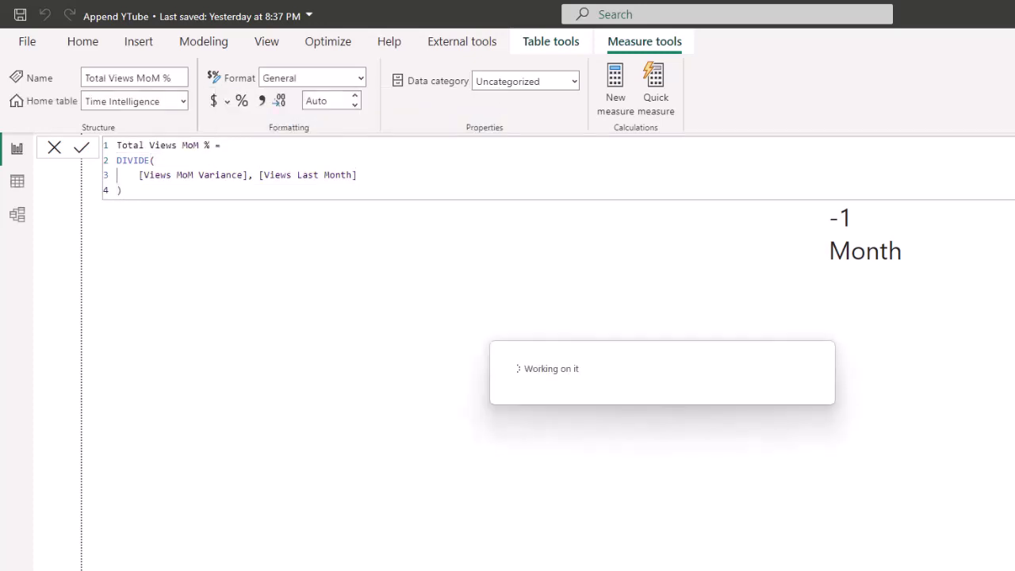
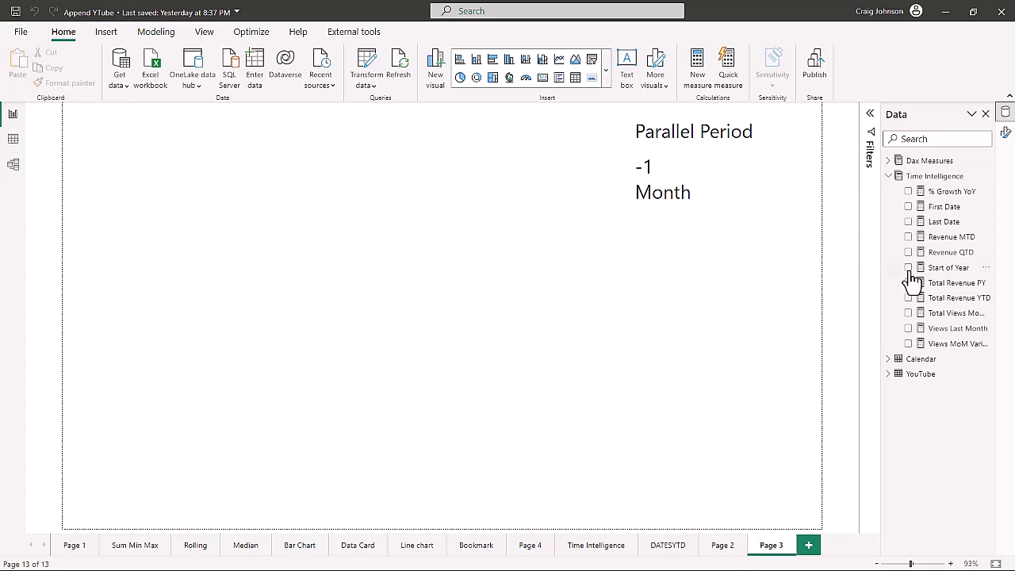
# Format the Total Views MoM % measure as a percentage with 1 decimal place.
pyautogui.click(946, 317)
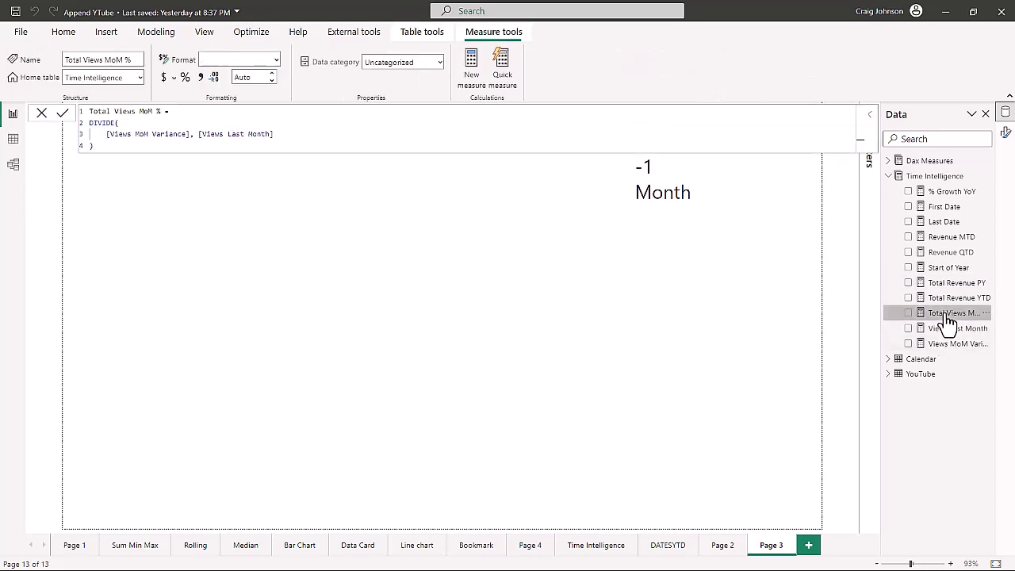
pyautogui.click(184, 78)
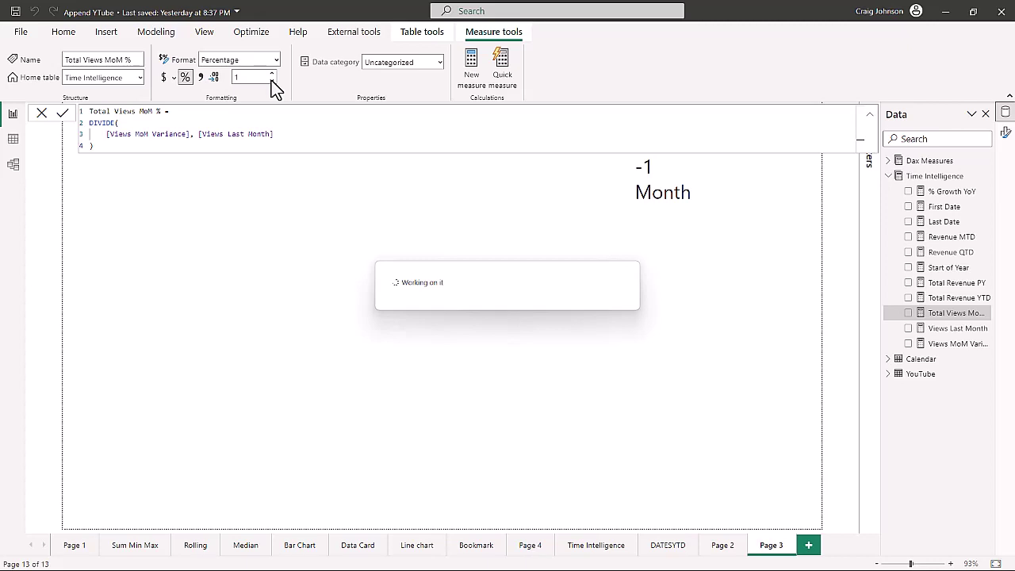
pyautogui.click(141, 262)
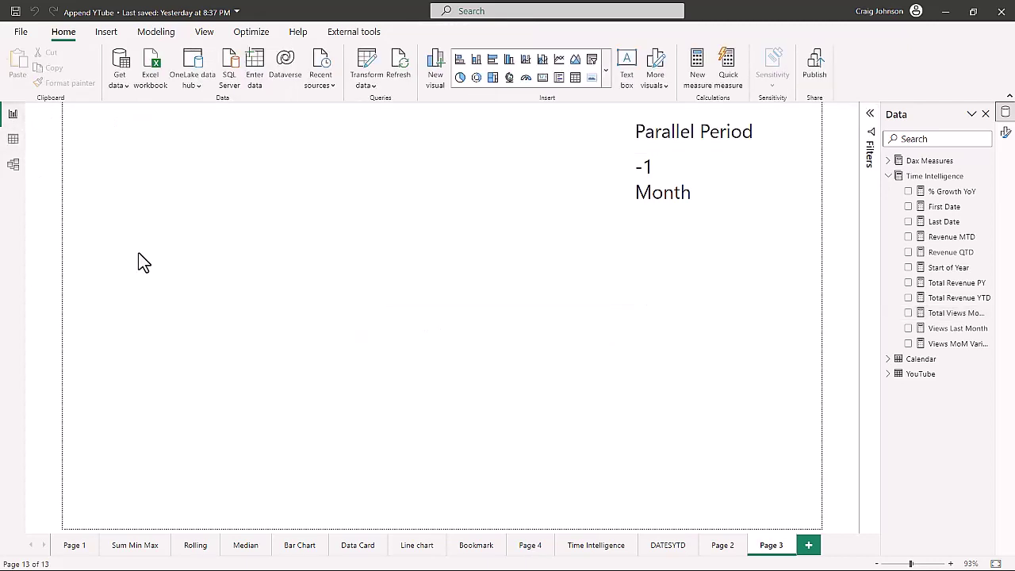
# Insert a table visual near the middle of the page with Year from the Calendar table as its first column.
pyautogui.click(576, 78)
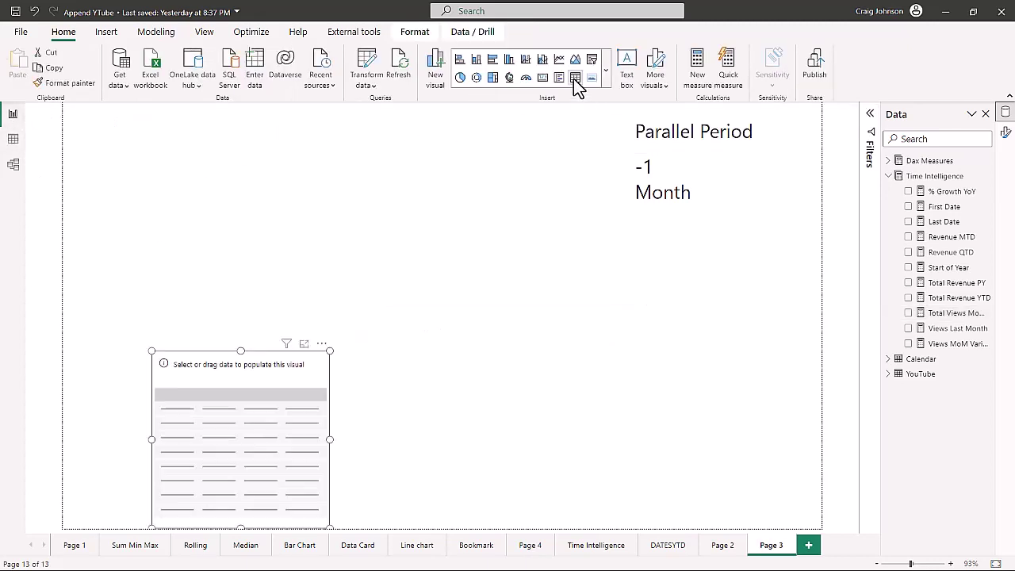
pyautogui.moveTo(253, 365); pyautogui.dragTo(362, 217)
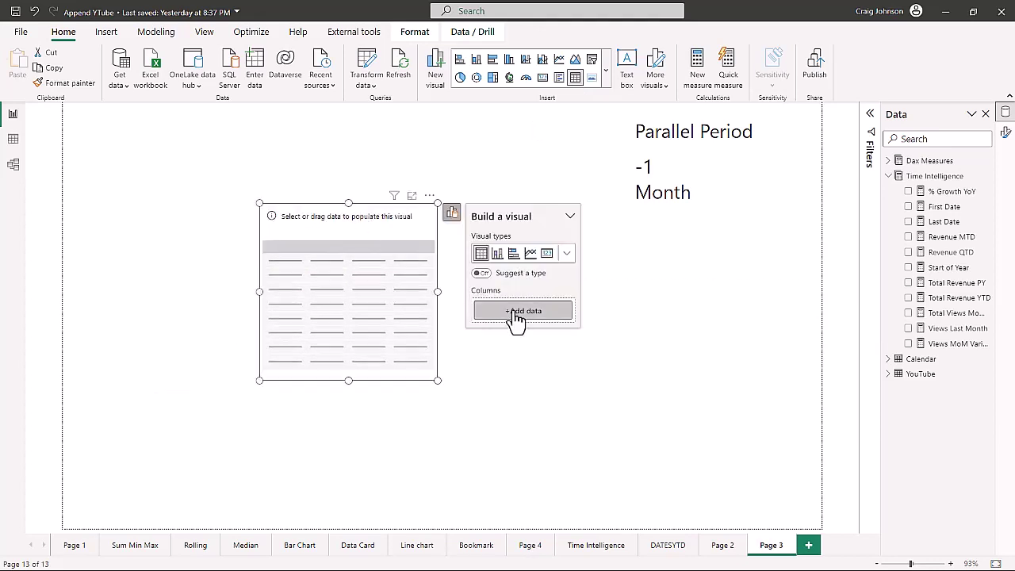
pyautogui.click(513, 315)
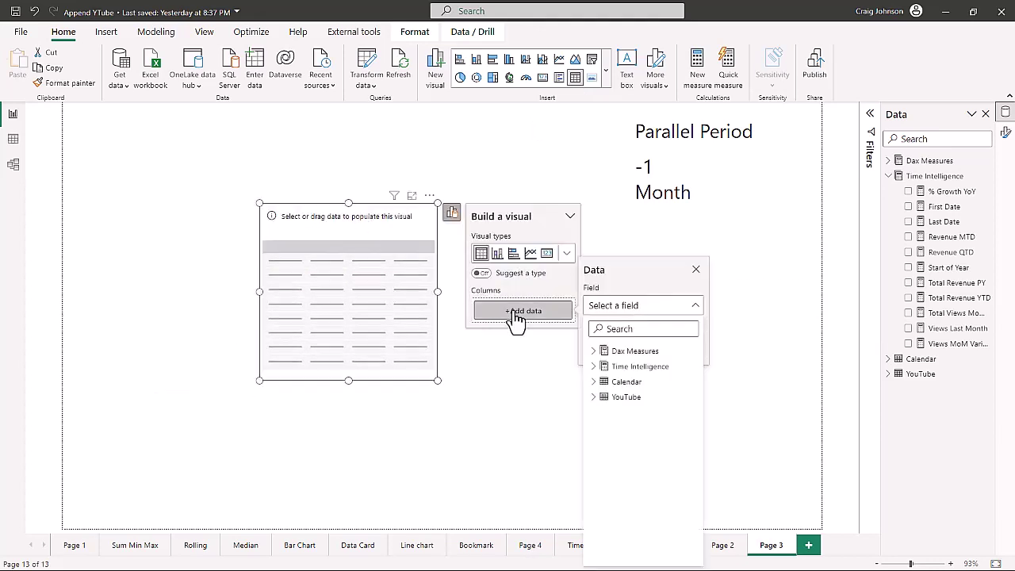
pyautogui.click(596, 383)
pyautogui.scroll(-1, 639, 449)
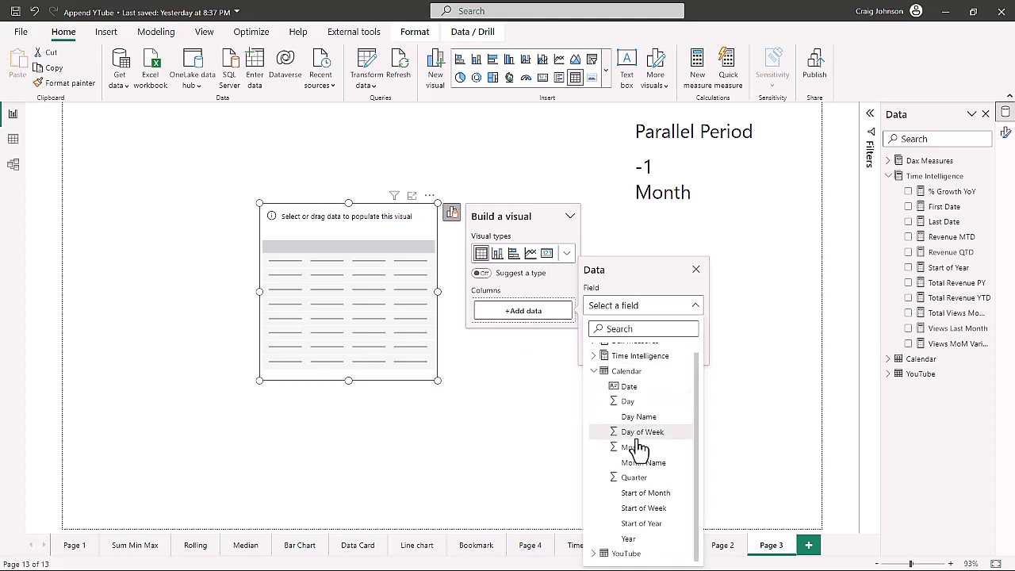
pyautogui.click(627, 539)
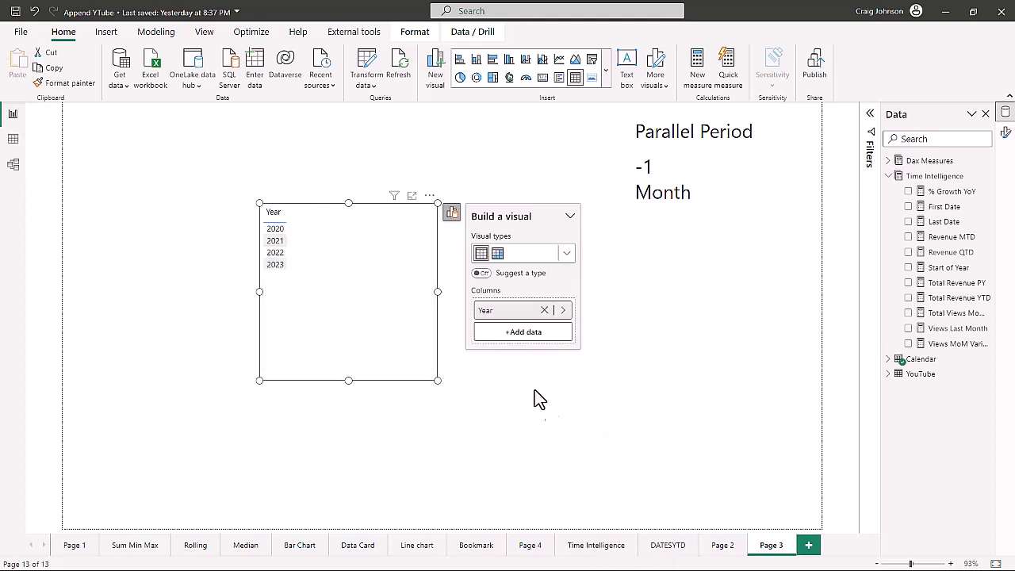
# Add Month Name from the Calendar table as the second column and enlarge the table visual.
pyautogui.click(514, 337)
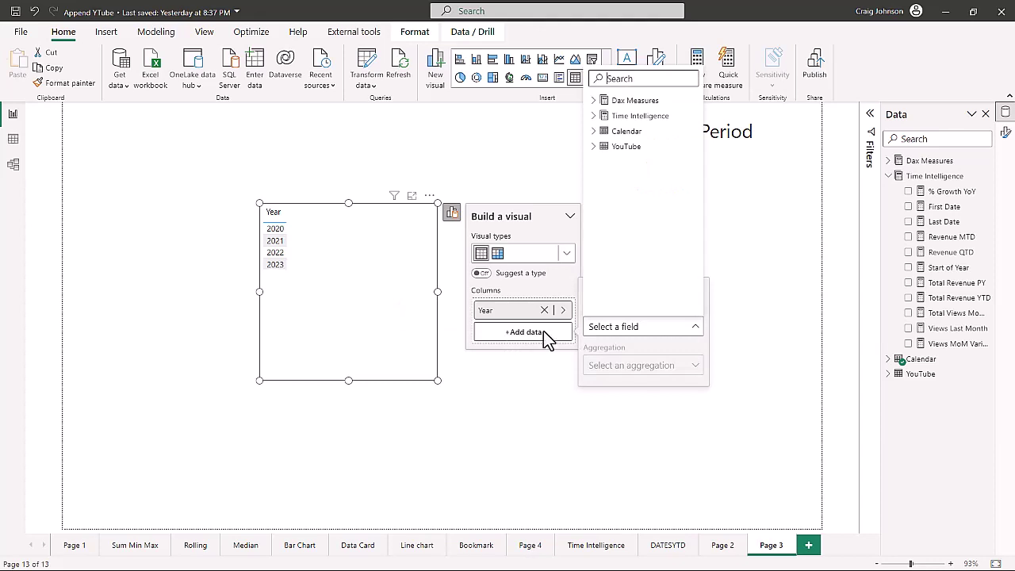
pyautogui.click(593, 131)
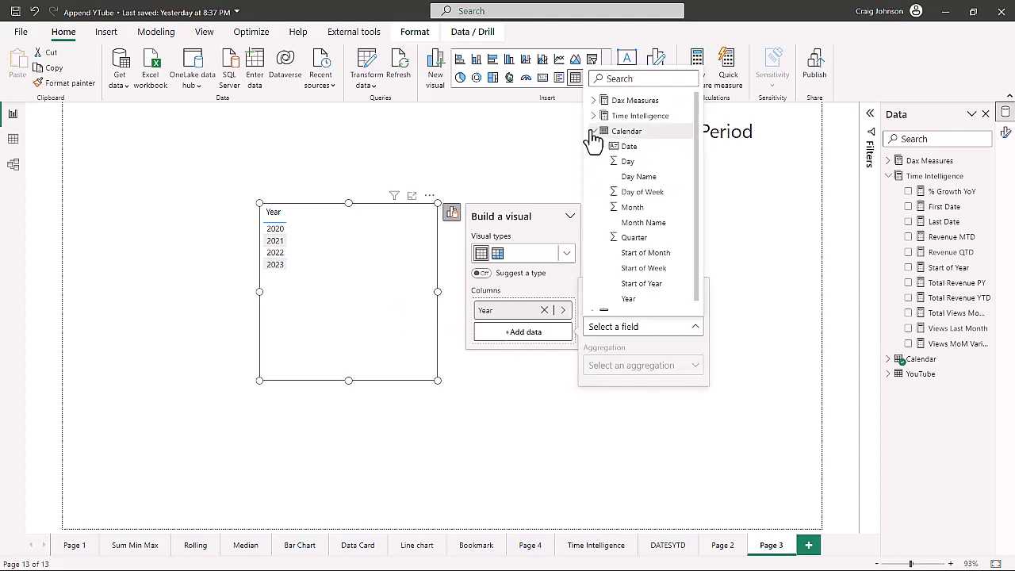
pyautogui.click(634, 222)
pyautogui.scroll(-10, 404, 305)
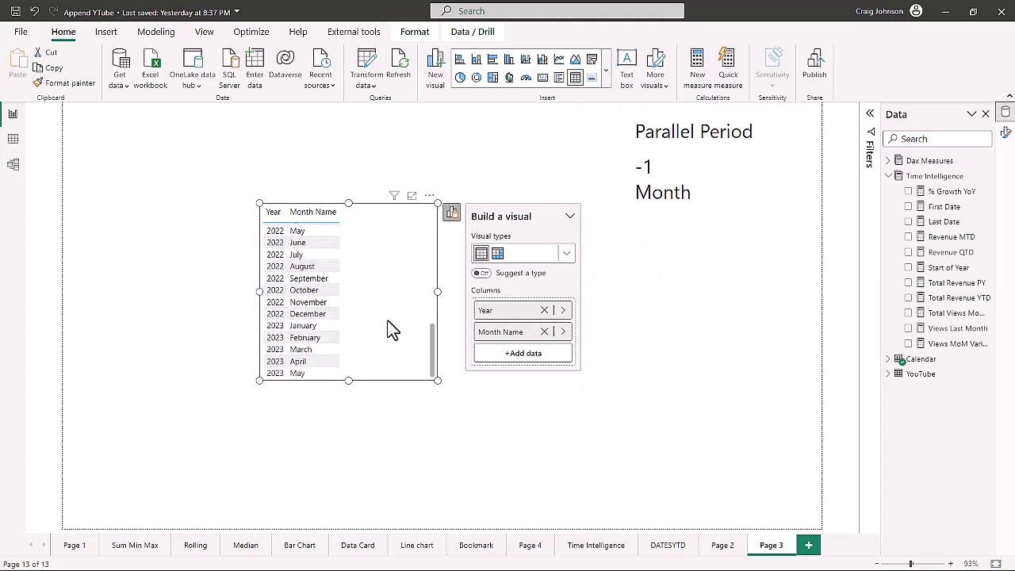
pyautogui.moveTo(435, 380); pyautogui.dragTo(482, 441)
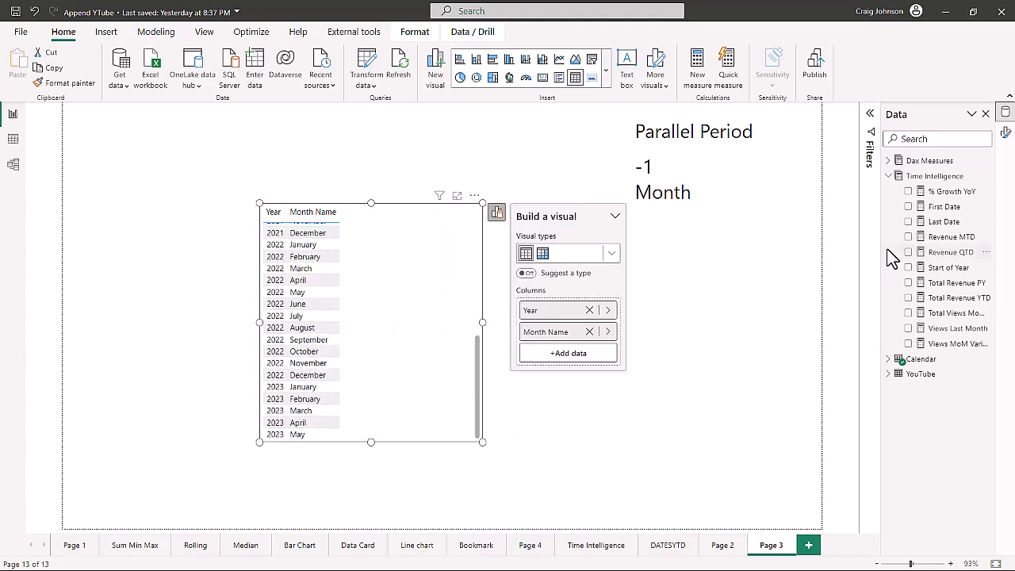
# Add the Total Views measure from Dax Measures to the table visual.
pyautogui.click(889, 163)
pyautogui.scroll(-5, 937, 317)
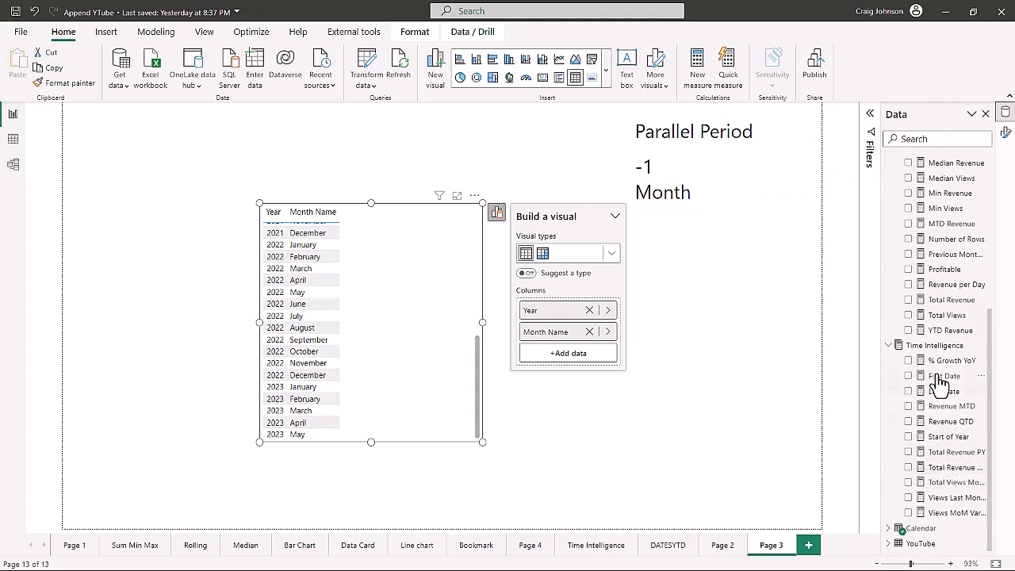
pyautogui.moveTo(944, 316); pyautogui.dragTo(417, 302)
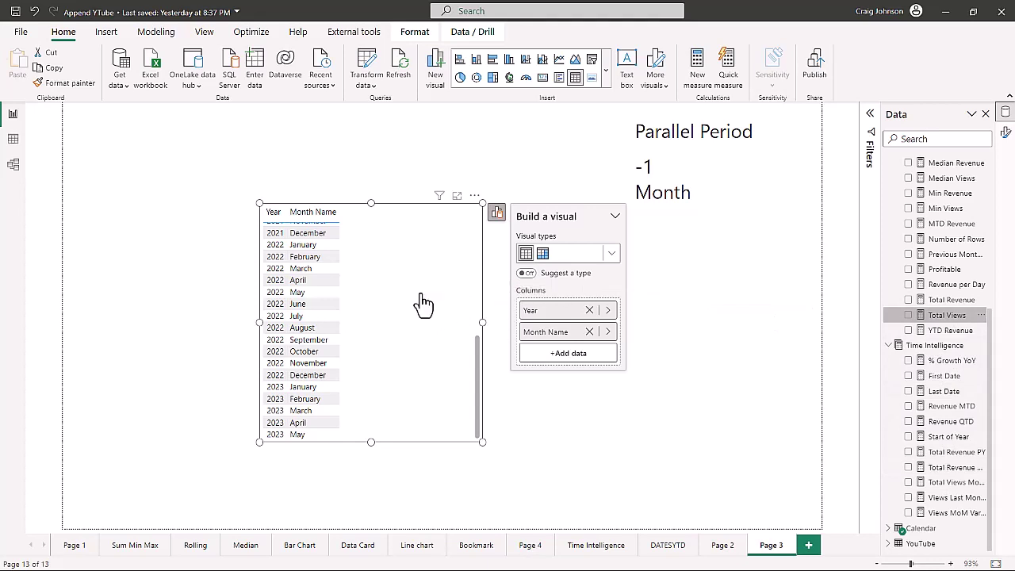
pyautogui.scroll(-1, 425, 360)
pyautogui.scroll(-1, 424, 360)
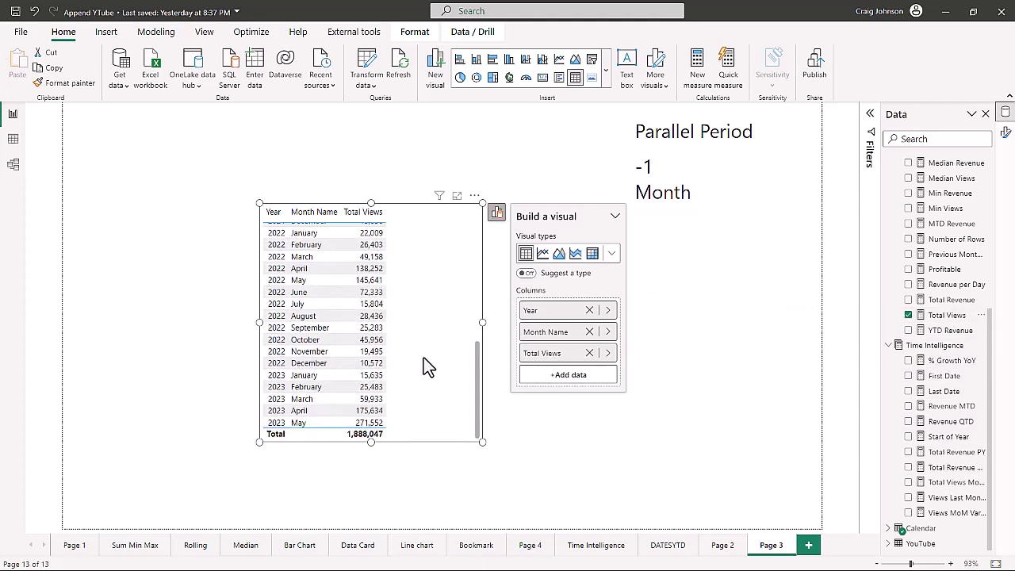
# Enlarge the table visual further and add the Views Last Month measure as its fourth column.
pyautogui.moveTo(479, 443); pyautogui.dragTo(539, 471)
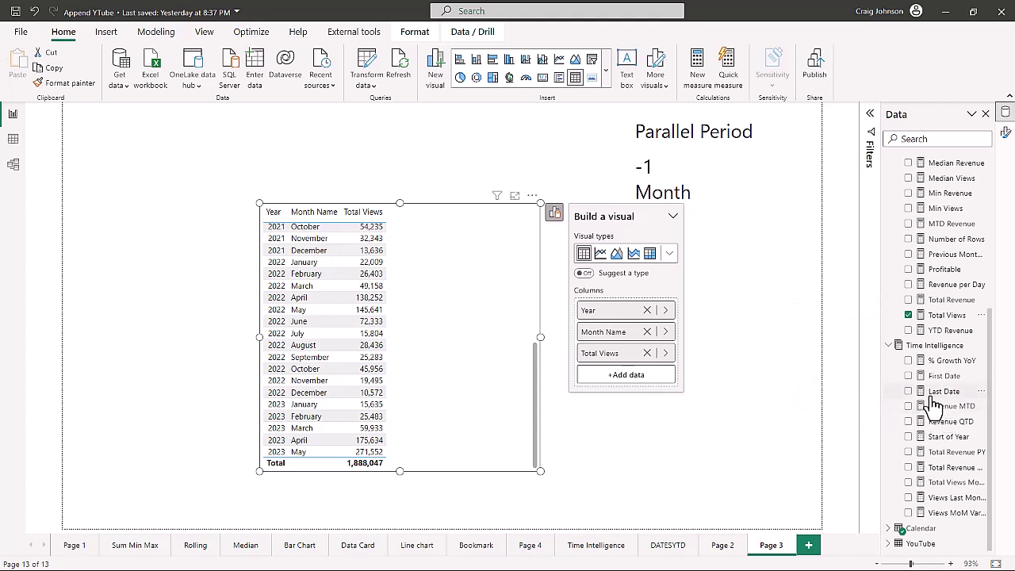
pyautogui.moveTo(945, 500); pyautogui.dragTo(471, 336)
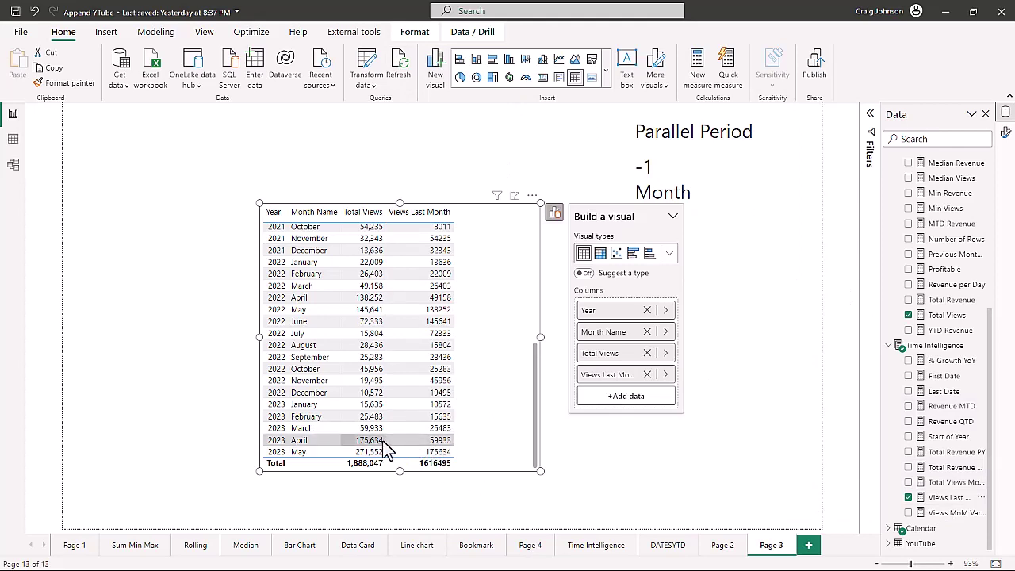
# Format the Views Last Month measure with a thousands separator.
pyautogui.click(949, 497)
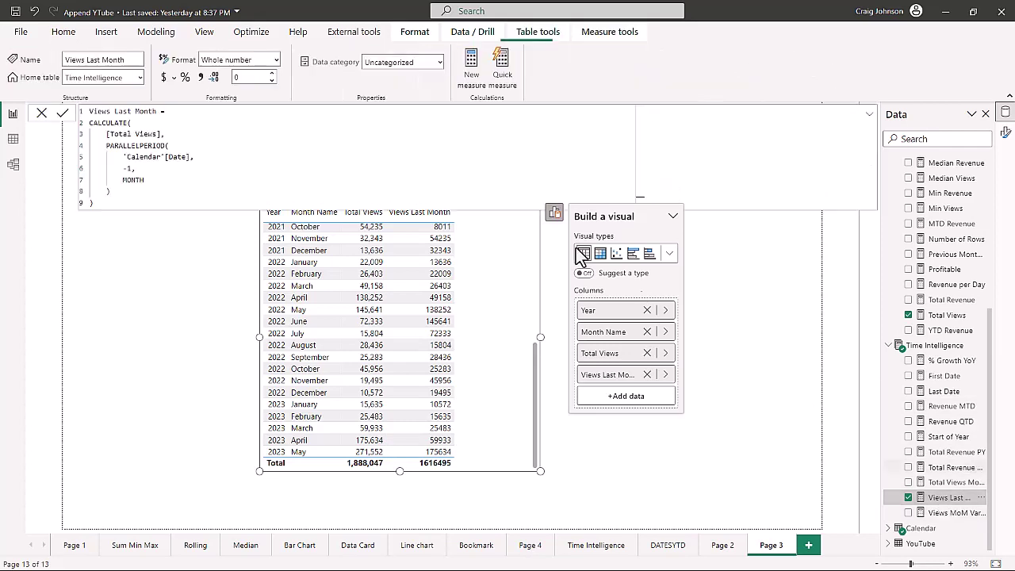
pyautogui.click(202, 77)
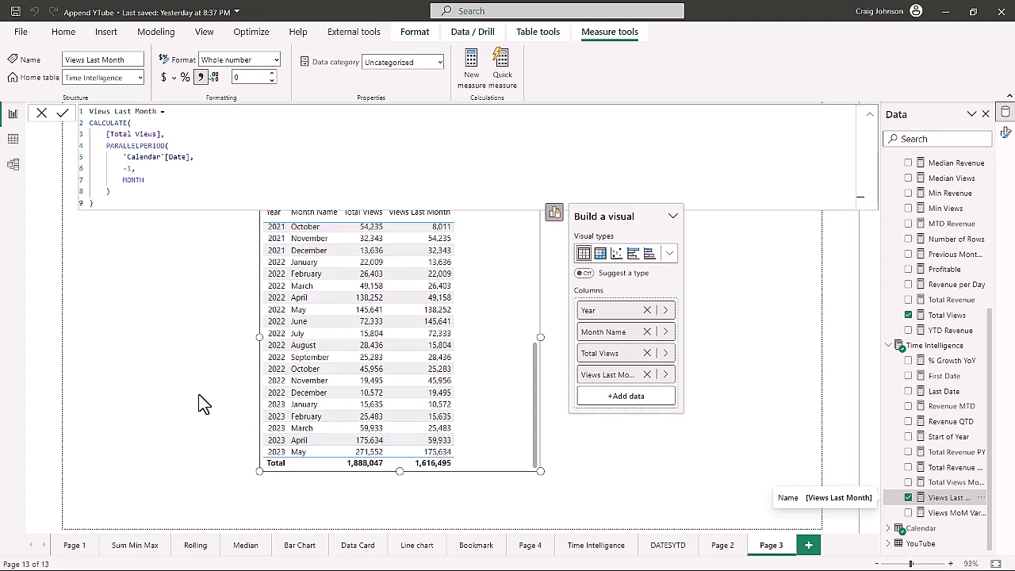
pyautogui.click(151, 387)
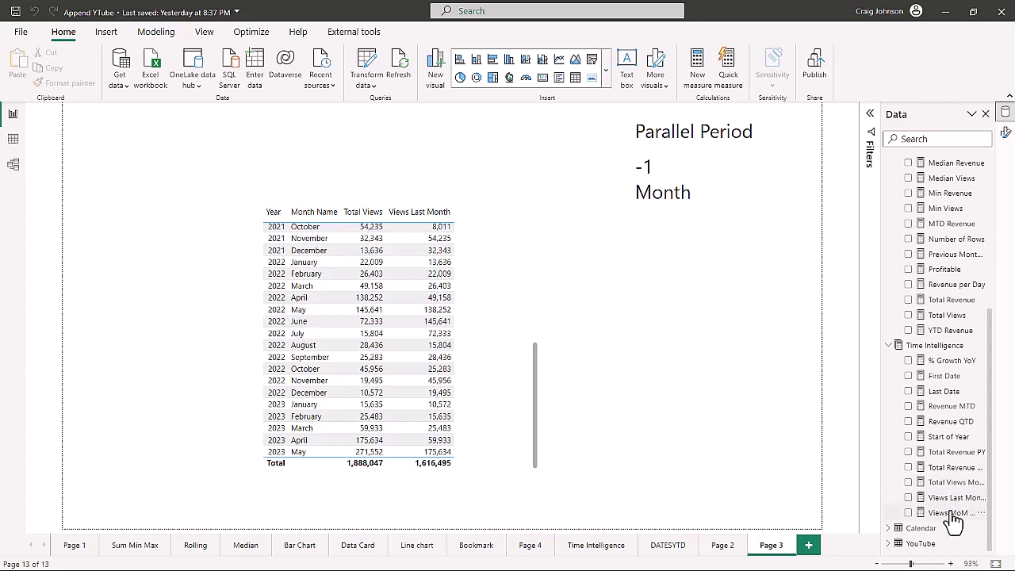
# Replace the Views Last Month column in the table visual with the Views MoM Variance measure.
pyautogui.moveTo(950, 503); pyautogui.dragTo(503, 367)
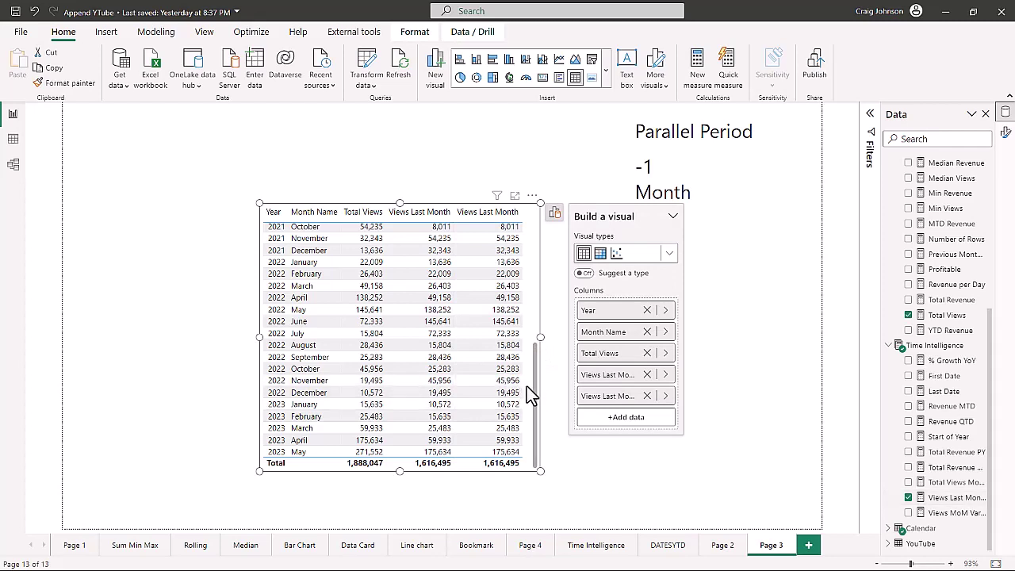
pyautogui.hotkey('ctrl', 'z')
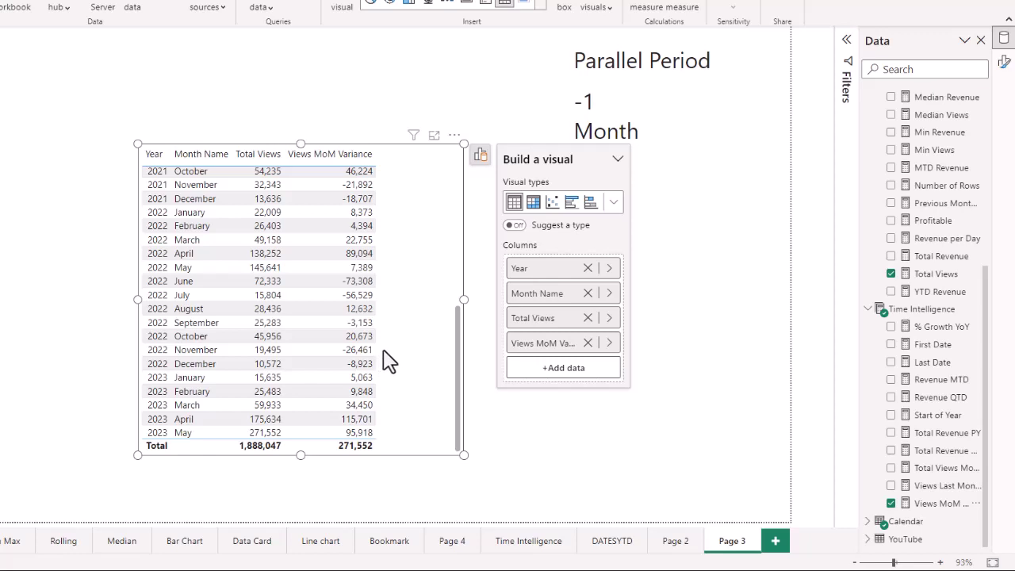
# Enlarge the table visual and add the Total Views MoM % measure as its fifth column.
pyautogui.moveTo(461, 456); pyautogui.dragTo(525, 473)
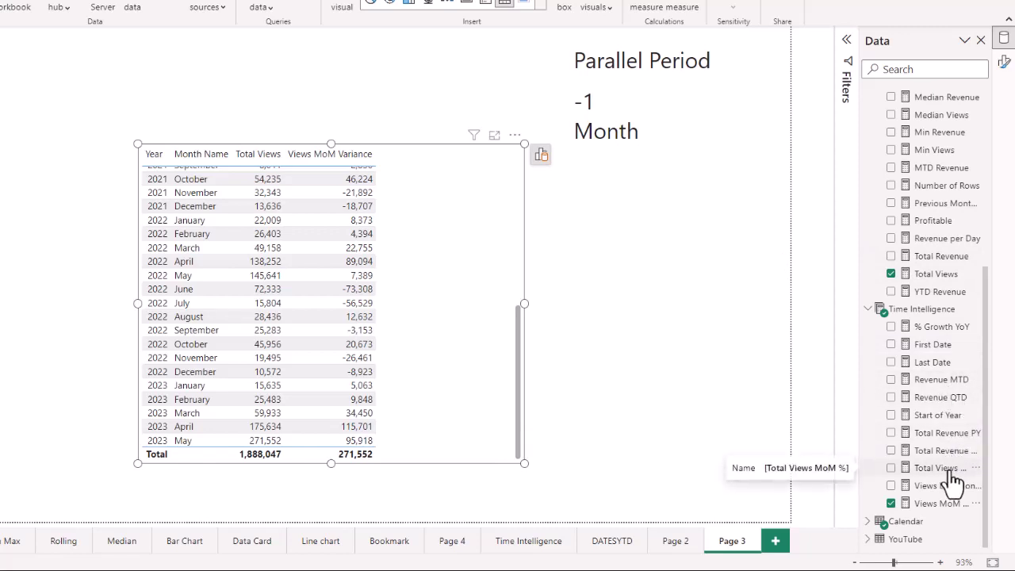
pyautogui.moveTo(951, 474); pyautogui.dragTo(476, 318)
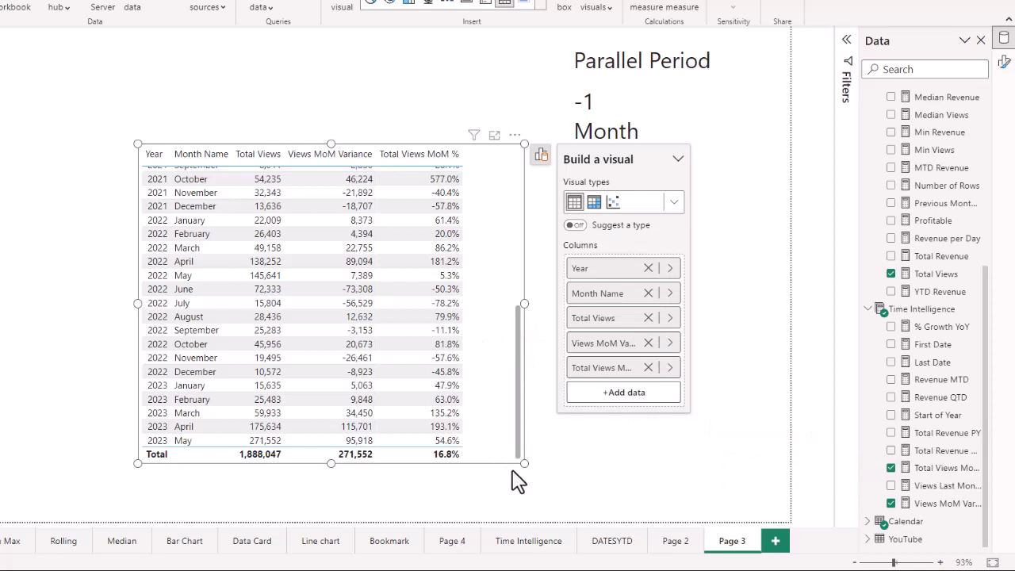
pyautogui.moveTo(519, 459); pyautogui.dragTo(533, 473)
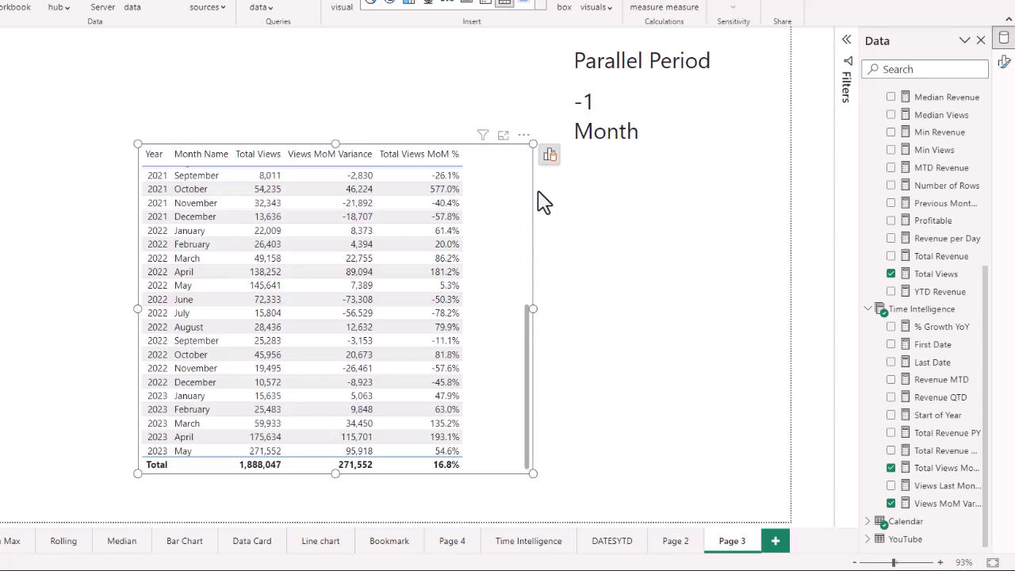
# Apply the Bold header style preset to the table visual.
pyautogui.click(1005, 64)
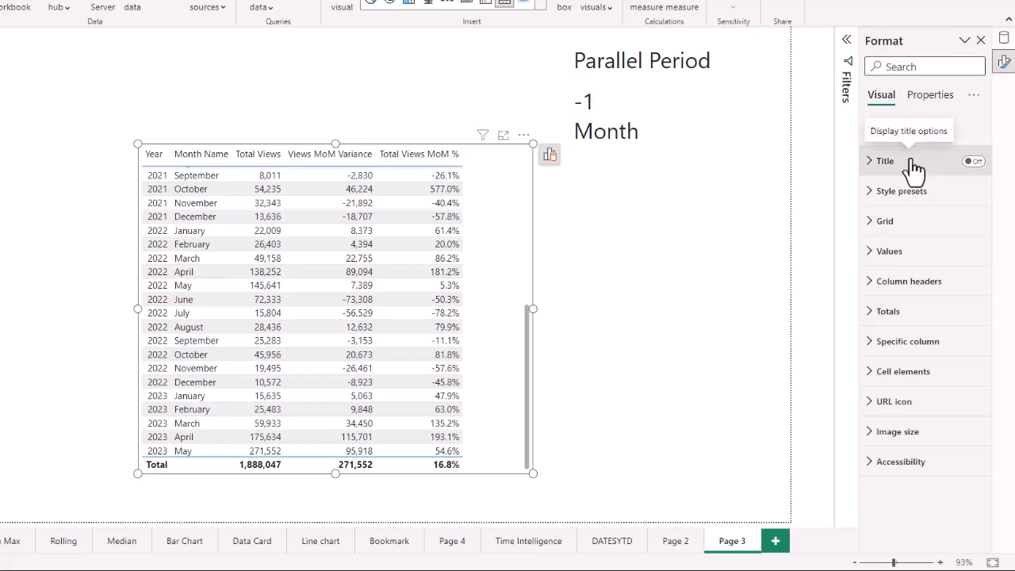
pyautogui.click(872, 198)
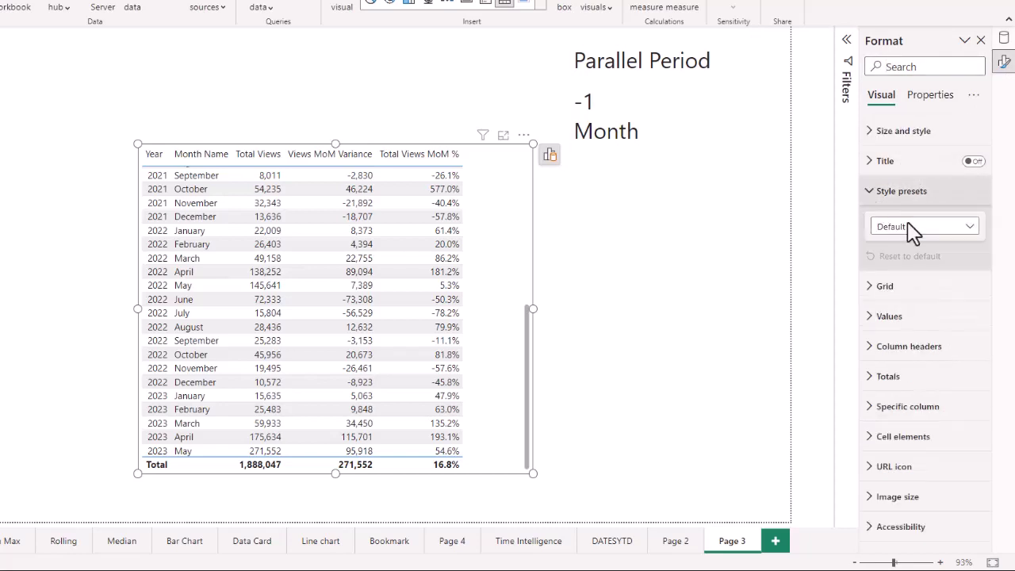
pyautogui.click(963, 237)
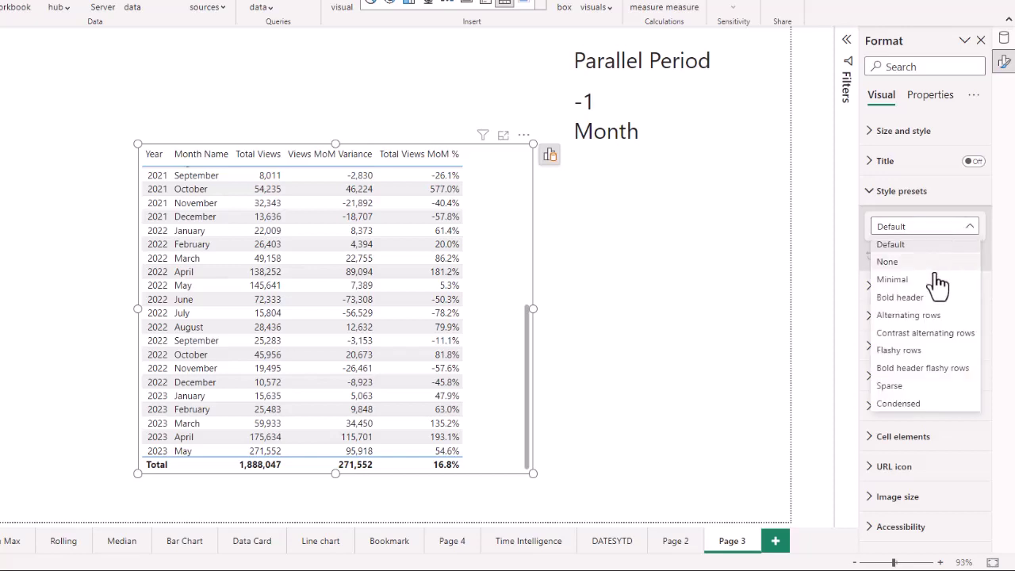
pyautogui.click(912, 298)
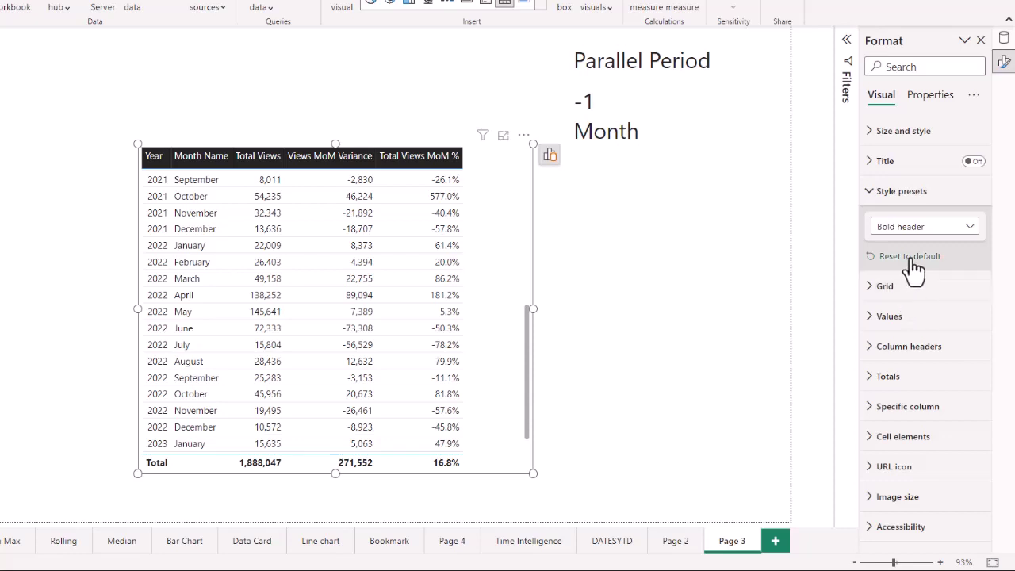
# Set the font size of the table visual's values to 12.
pyautogui.click(879, 320)
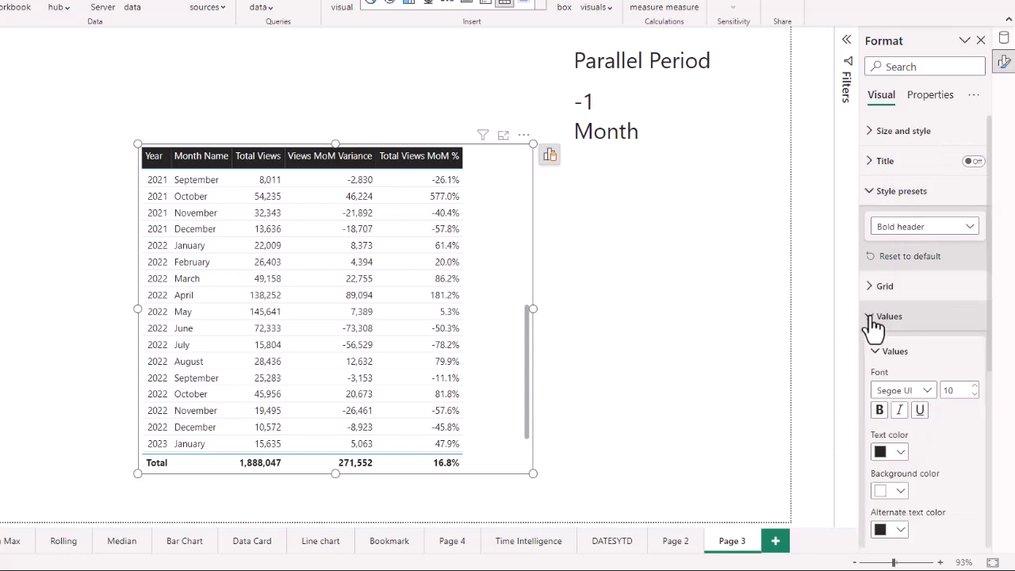
pyautogui.click(974, 386)
pyautogui.click(975, 387)
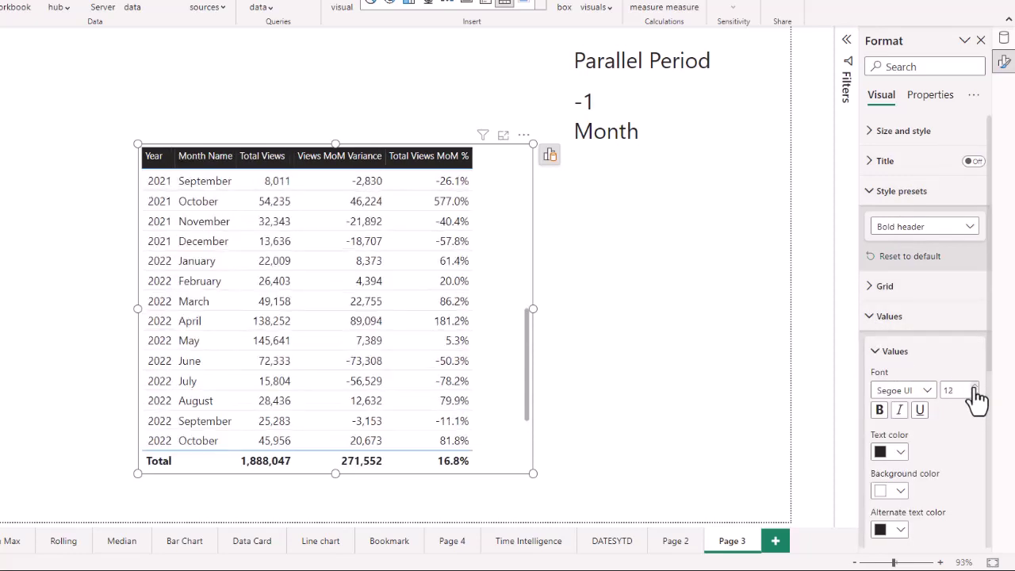
# Open the Specific column formatting settings of the table visual.
pyautogui.scroll(-4, 962, 419)
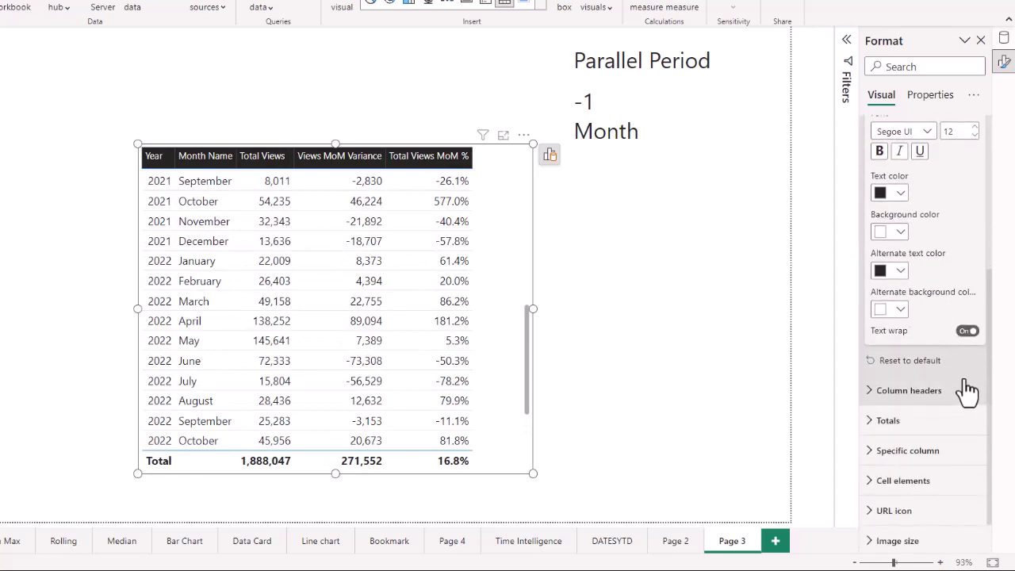
pyautogui.click(882, 451)
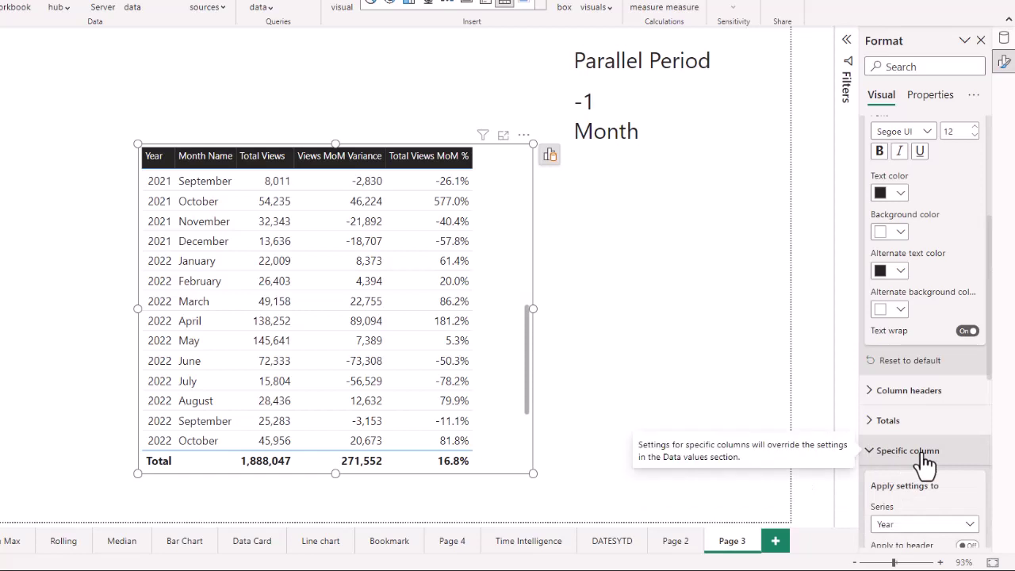